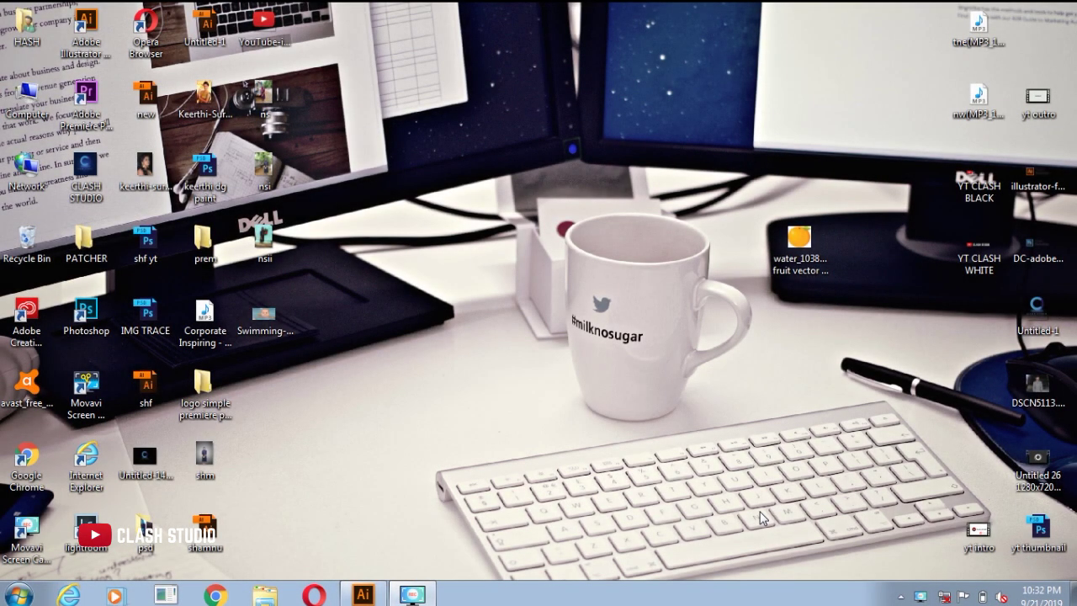
Step: Open the orange fruit JPG in Illustrator as its own document
left_click(379, 592)
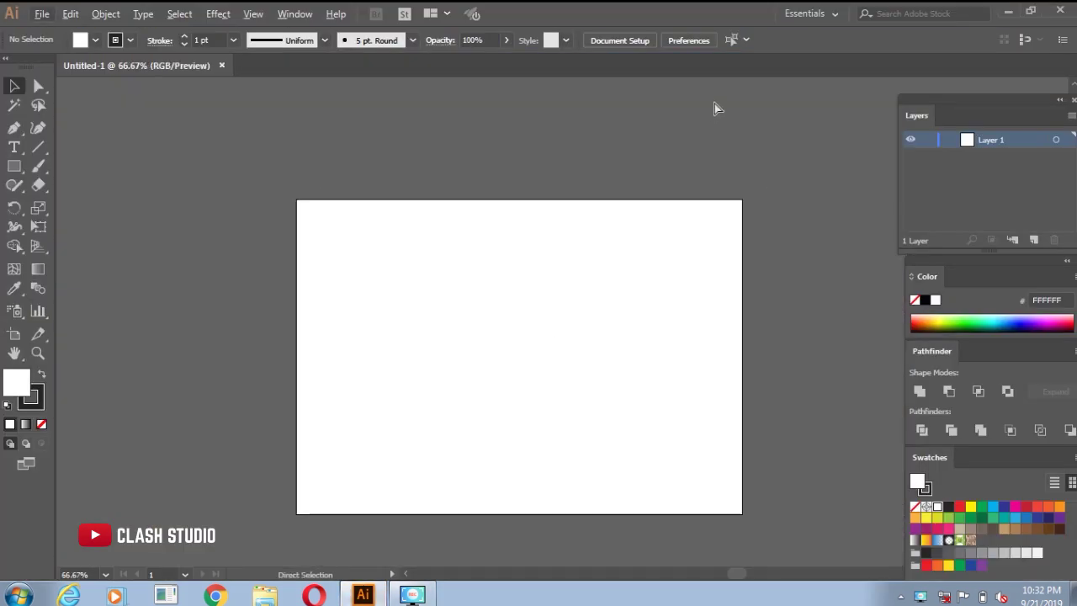
key("ctrl+o")
mouse_move(485, 94)
left_mouse_down()
mouse_move(492, 156)
mouse_move(476, 284)
left_mouse_up()
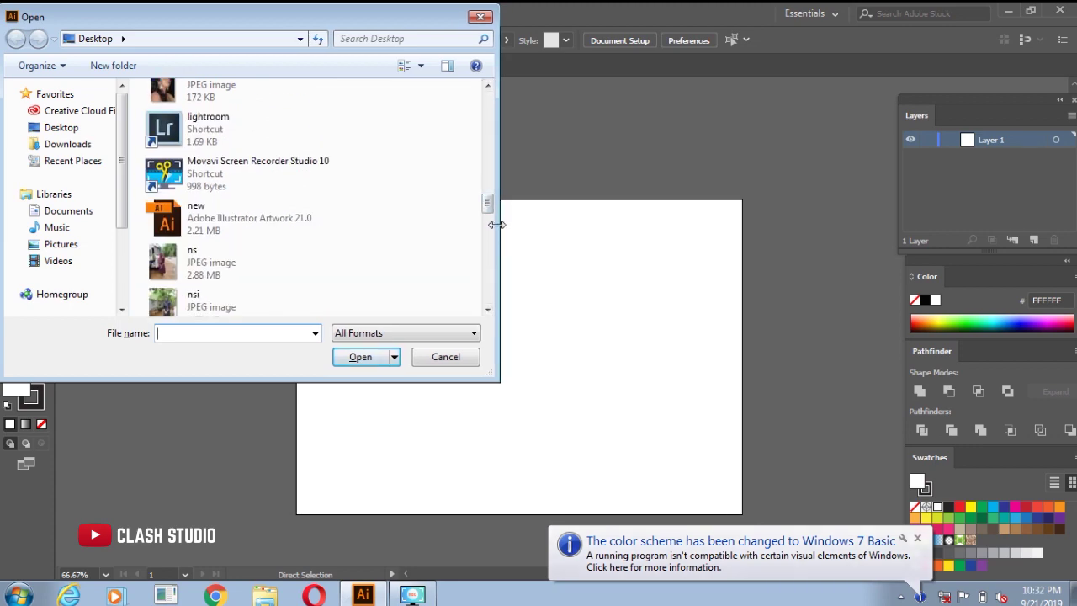
scroll(475, 285, "down", 3)
left_click(253, 152)
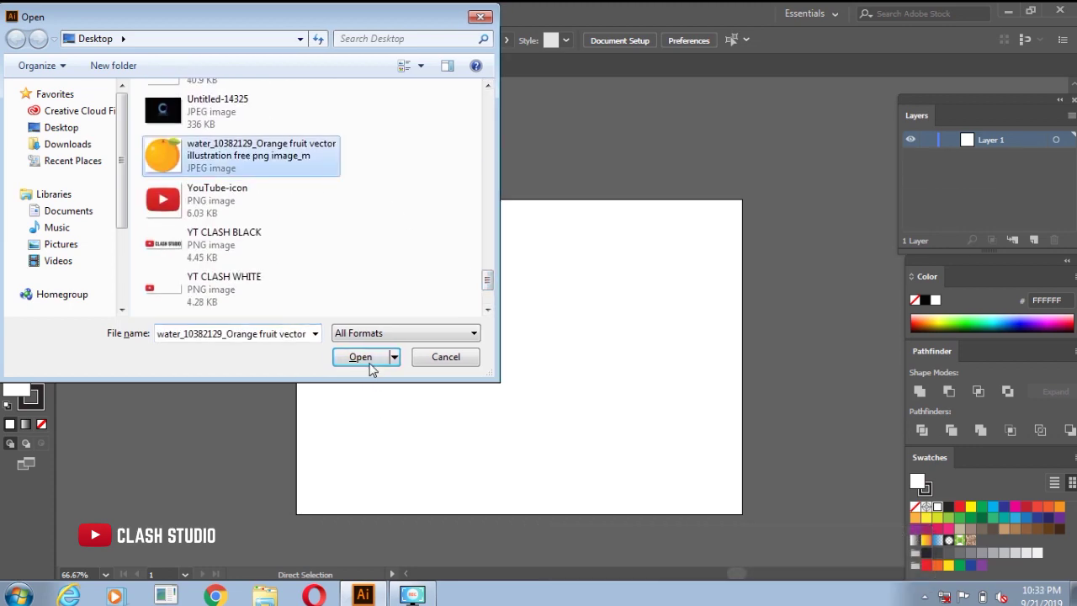
left_click(360, 357)
Step: Shrink the orange image, position it on the artboard, and lock it
key("ctrl+minus")
key("ctrl+minus")
key("ctrl+minus")
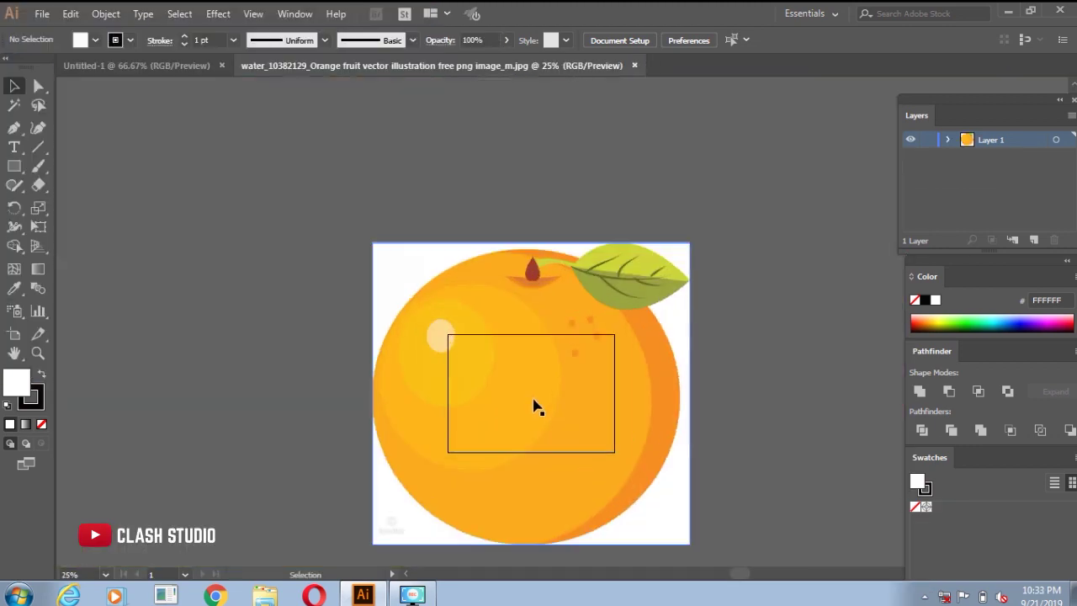
left_click(533, 404)
left_click_drag(690, 204, 470, 414)
left_click_drag(439, 468, 548, 365)
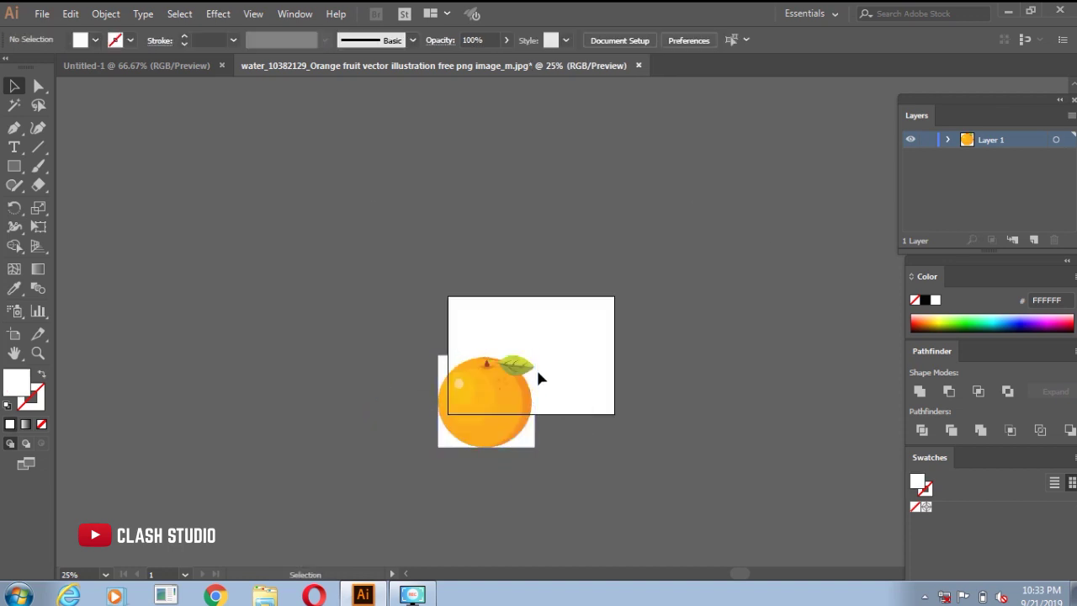
scroll(548, 371, "up", 3)
scroll(557, 377, "up", 1)
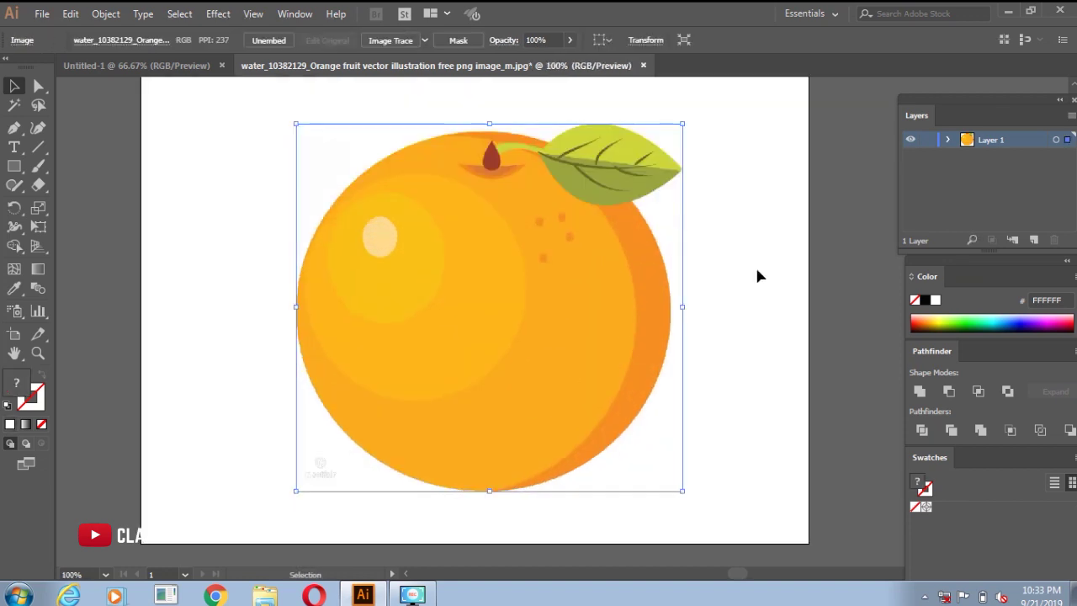
key("ctrl+2")
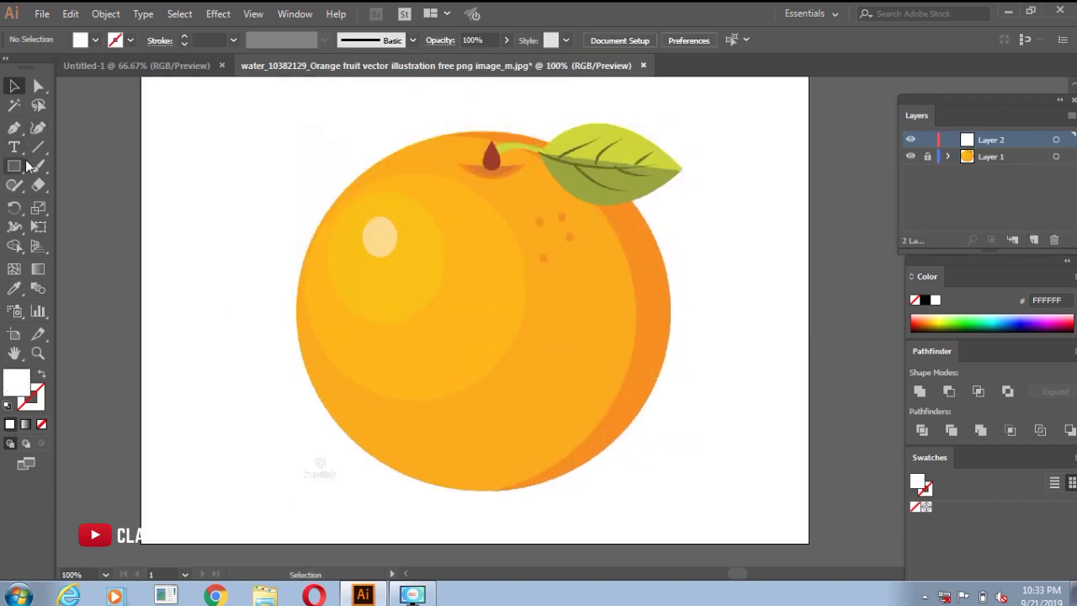
Step: Draw an ellipse over the reference orange and stretch it to the fruit's edges
left_click_drag(14, 165, 51, 204)
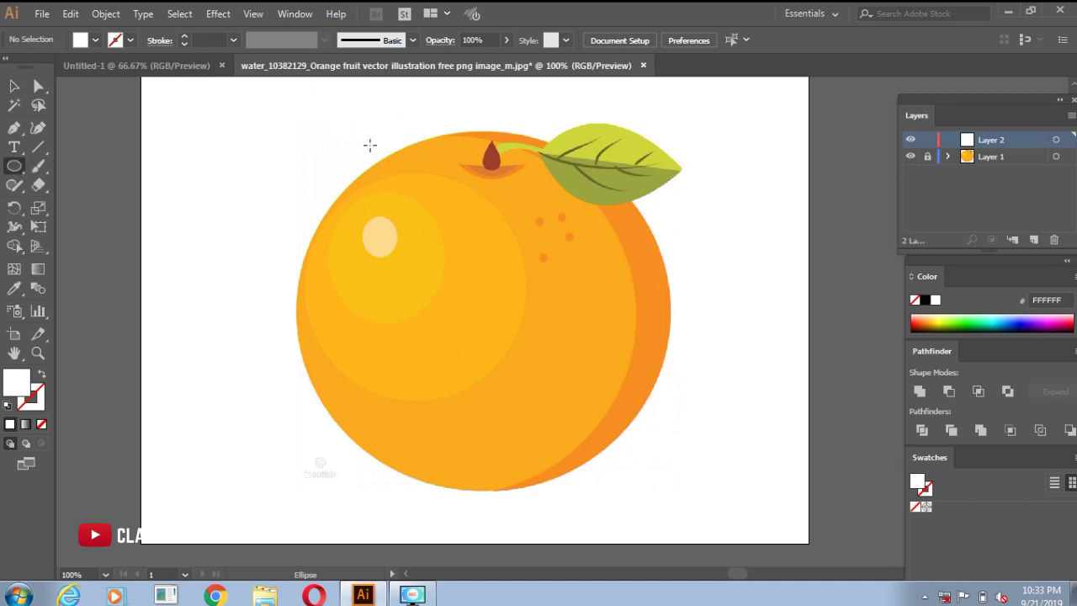
left_click_drag(369, 145, 726, 488)
mouse_move(564, 328)
left_mouse_down()
mouse_move(474, 319)
mouse_move(476, 308)
left_mouse_up()
left_click(475, 329)
left_click(476, 330)
key("shift+x")
left_click_drag(476, 484, 476, 491)
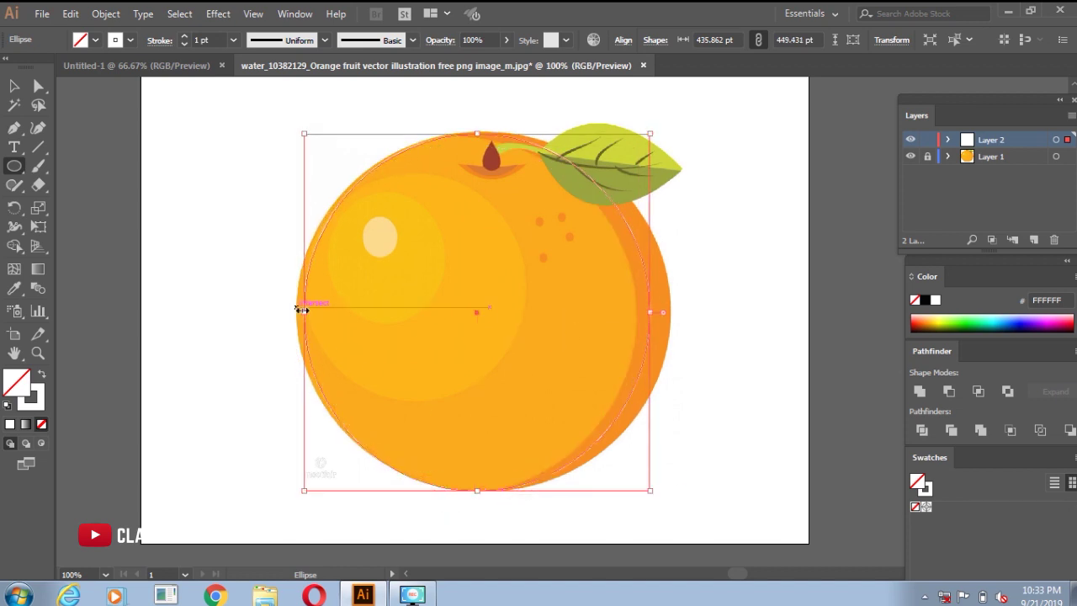
left_click_drag(303, 311, 296, 311)
left_click_drag(649, 311, 670, 312)
left_click_drag(487, 133, 484, 133)
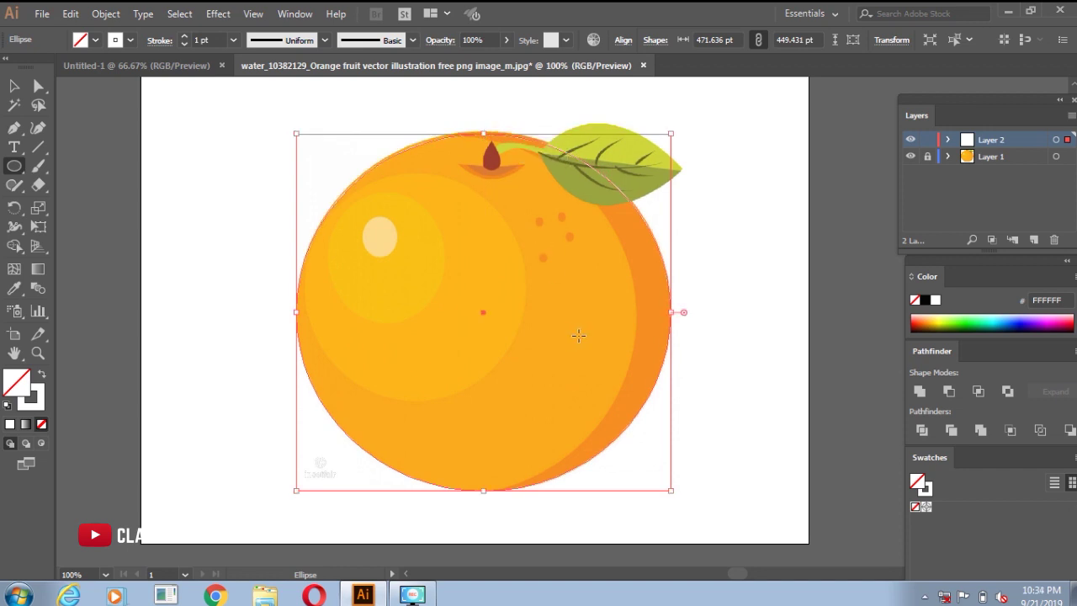
Step: Fill the circle with sampled orange #F78D1E, realign it, and restore its solid fill
key("i")
left_click(657, 311)
key("shift+x")
key("v")
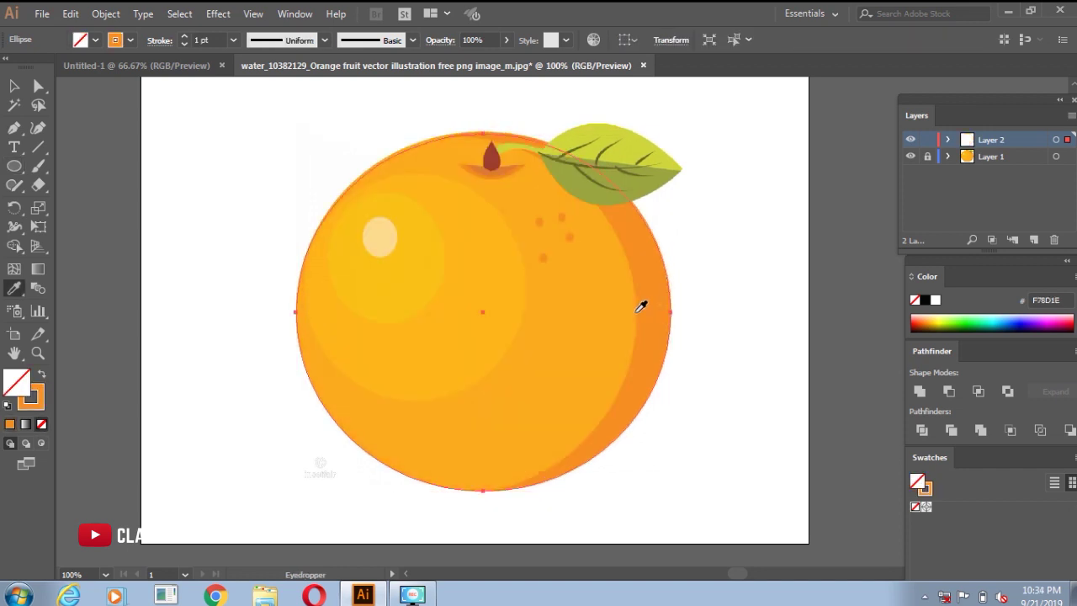
left_click(665, 299)
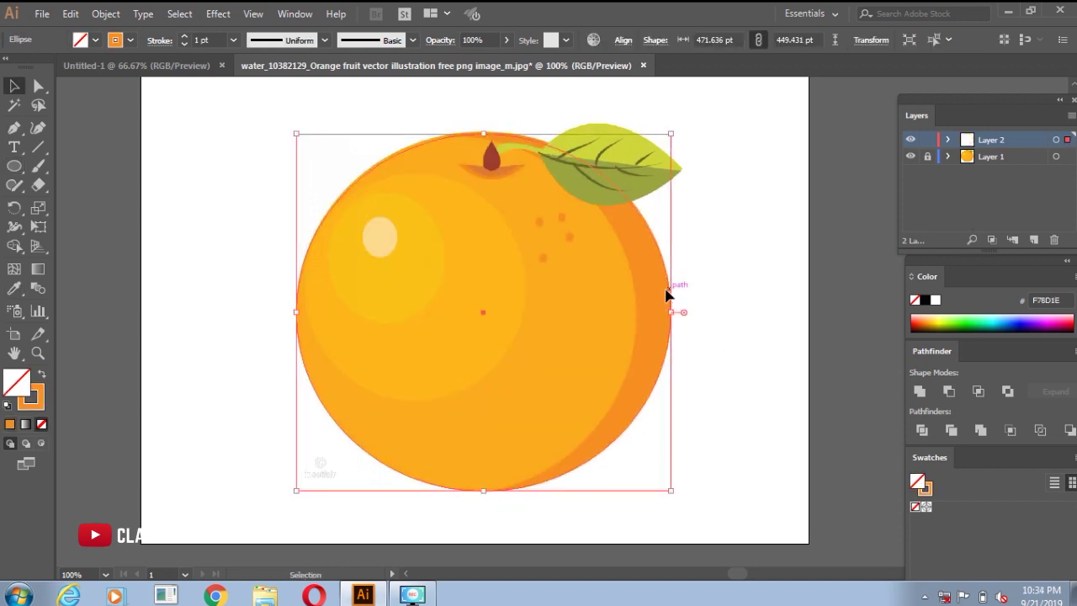
mouse_move(666, 294)
left_mouse_down()
mouse_move(628, 294)
mouse_move(637, 298)
left_mouse_up()
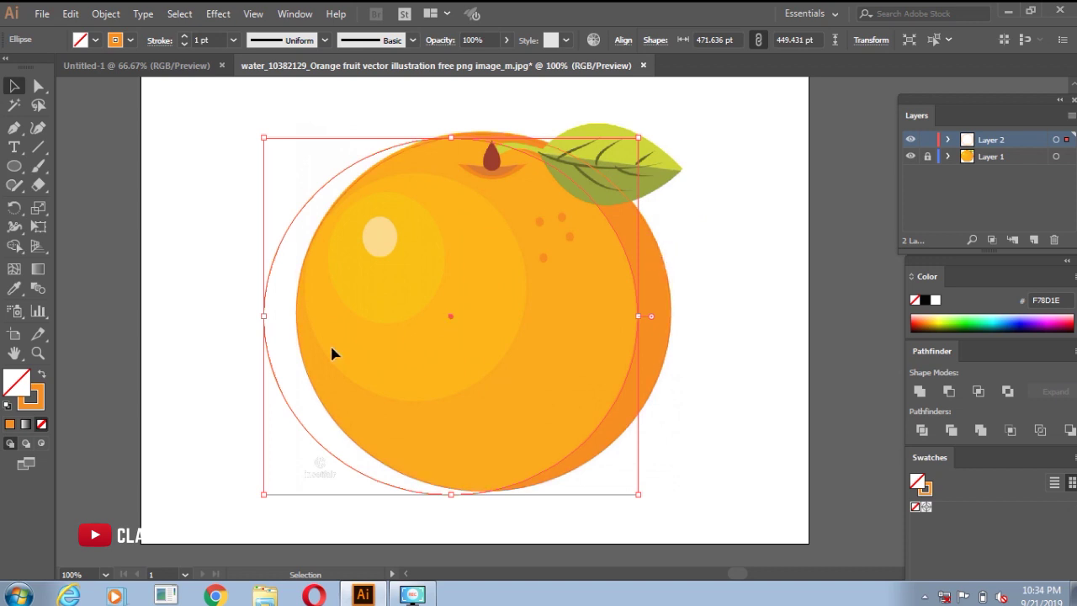
left_click_drag(264, 316, 336, 314)
key("shift+x")
left_click(767, 353)
Step: Undo the stray circle move, unlock Layer 1, and slide the reference image left off the artboard
scroll(673, 332, "down", 3)
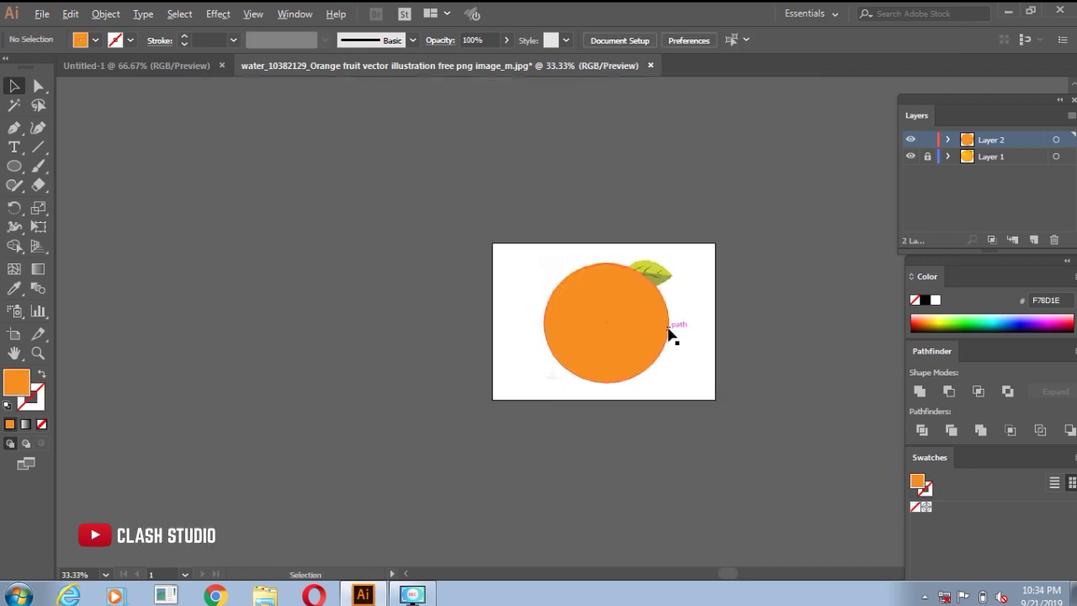
left_click_drag(581, 339, 438, 339)
scroll(623, 341, "up", 2)
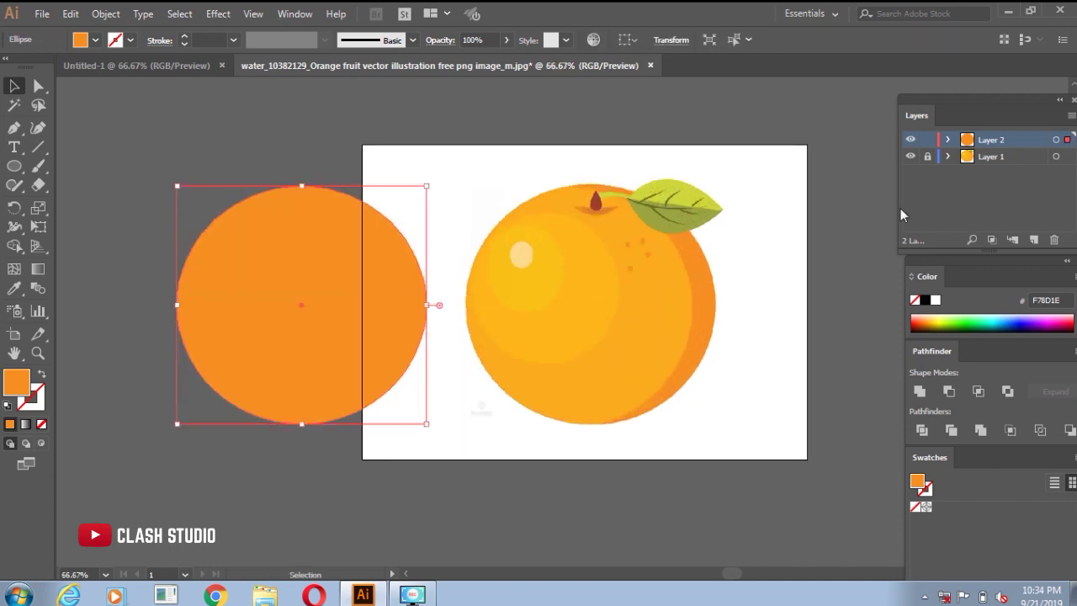
left_click(710, 290)
key("ctrl+z")
left_click(716, 281)
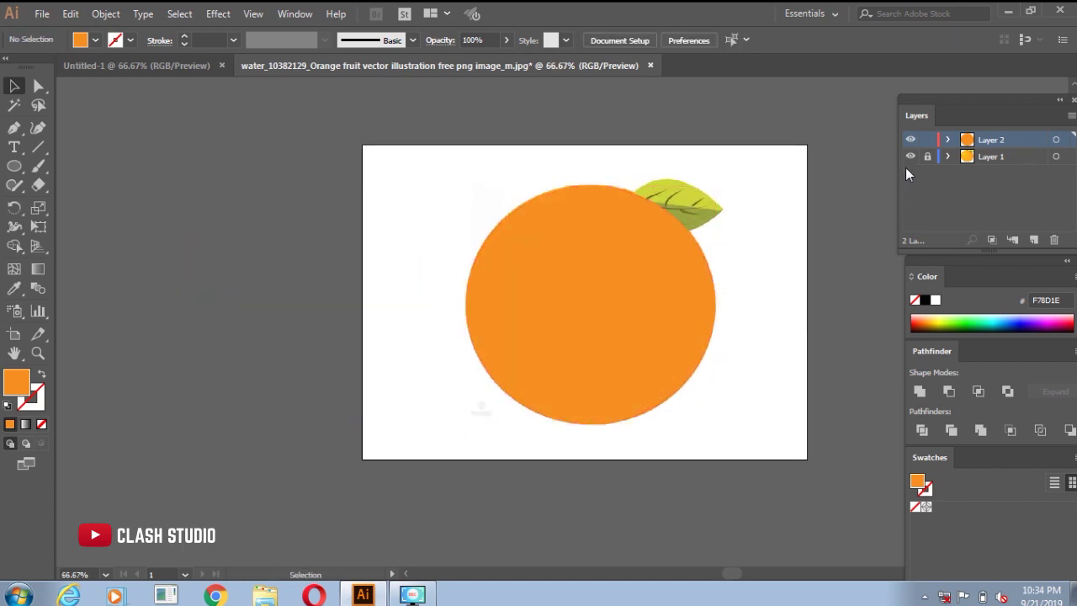
left_click(927, 157)
left_click_drag(696, 257, 386, 257)
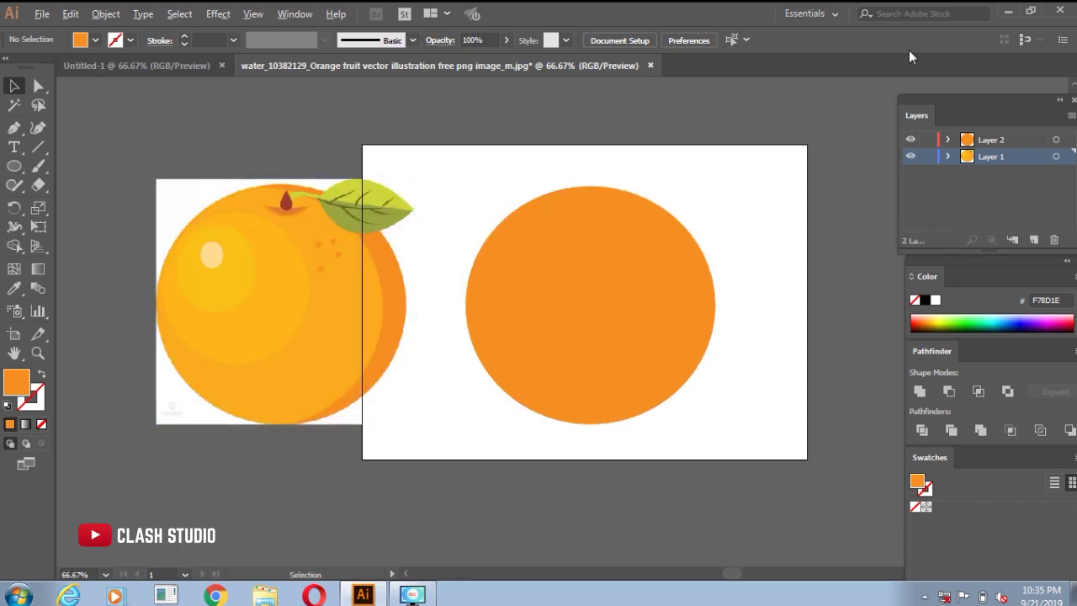
key("ctrl+plus")
key("ctrl+minus")
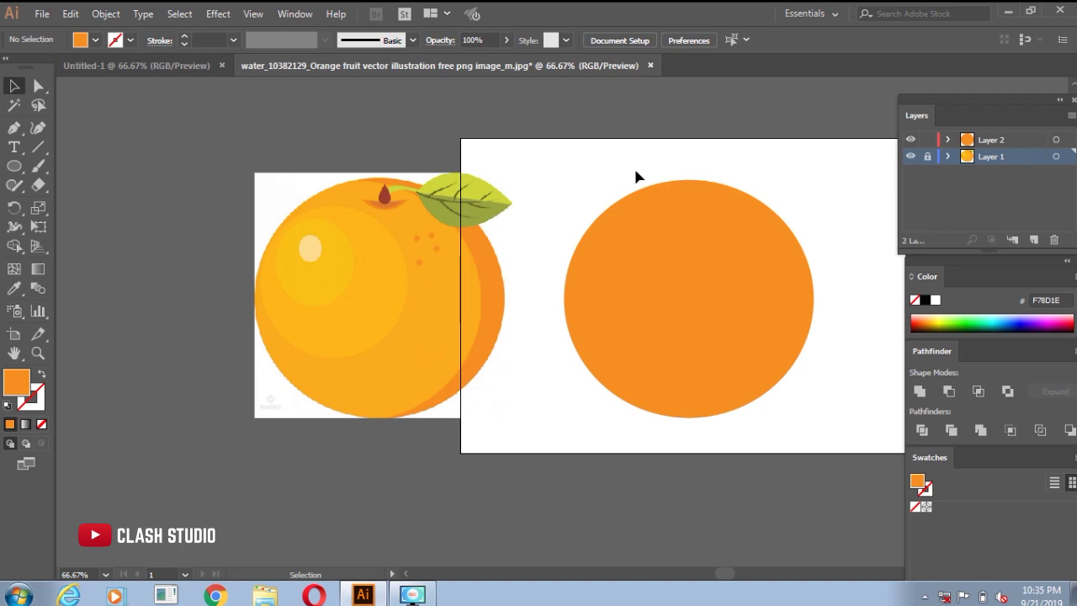
Step: Duplicate the circle, fill it with lighter orange FBA919, and align it on the flat circle
left_click_drag(569, 392, 524, 392)
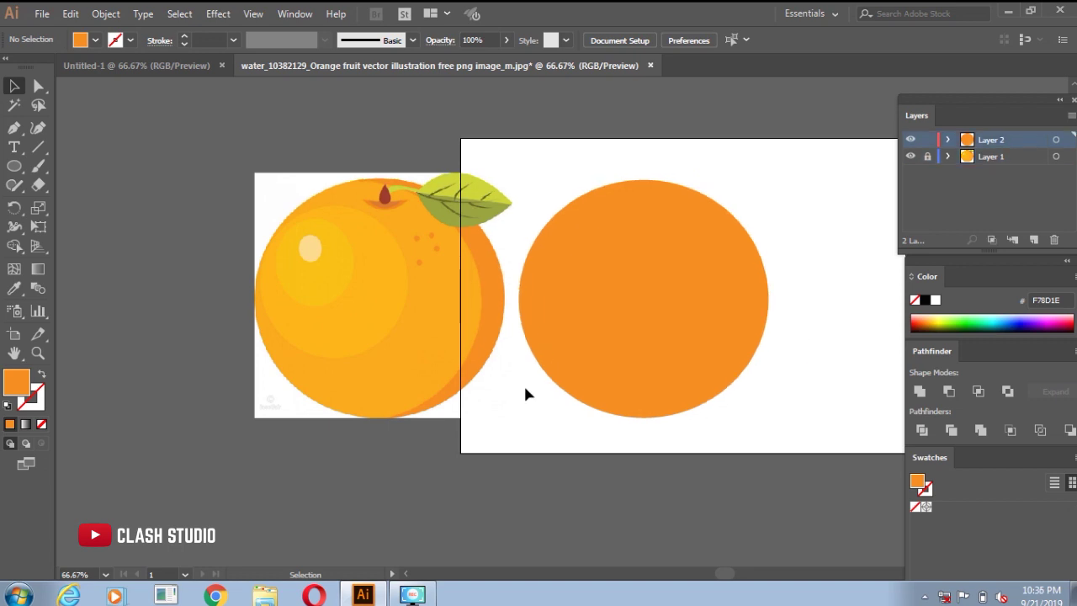
left_click_drag(589, 373, 325, 373)
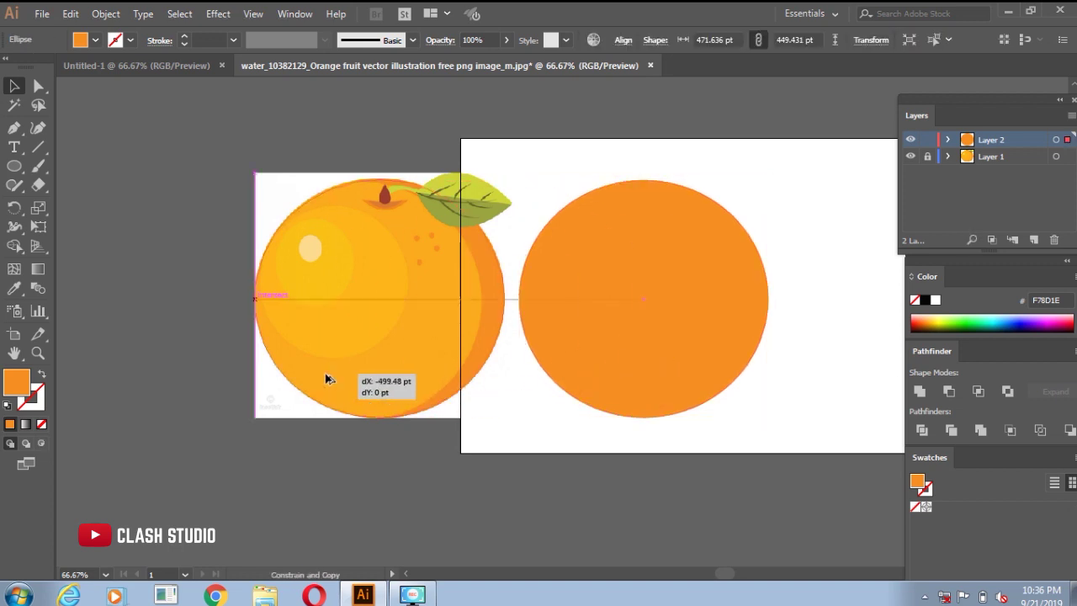
key("shift+x")
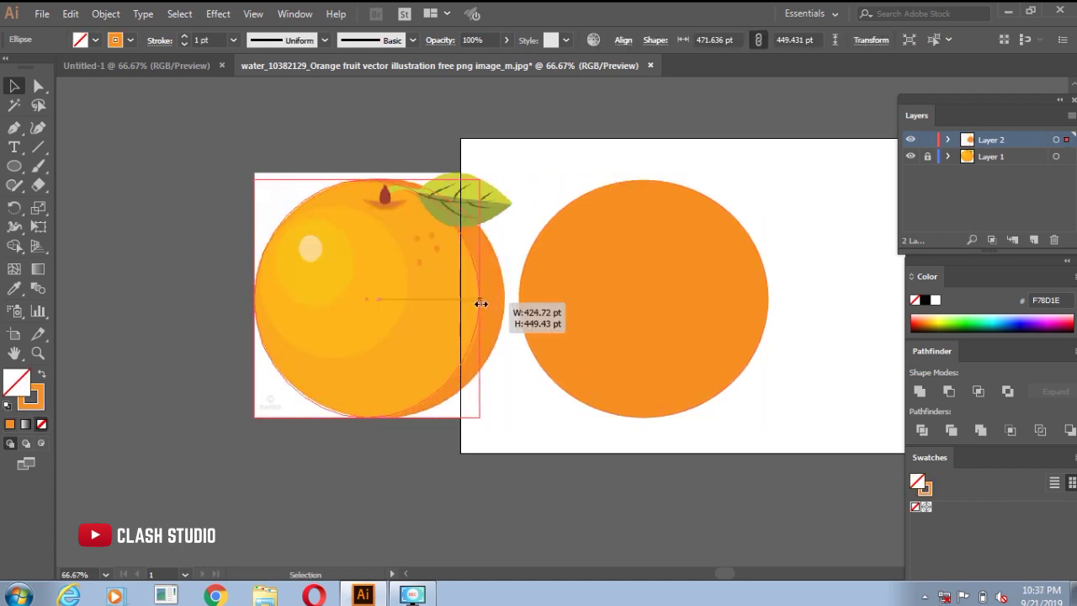
left_click_drag(501, 299, 483, 299)
key("i")
left_click(444, 329)
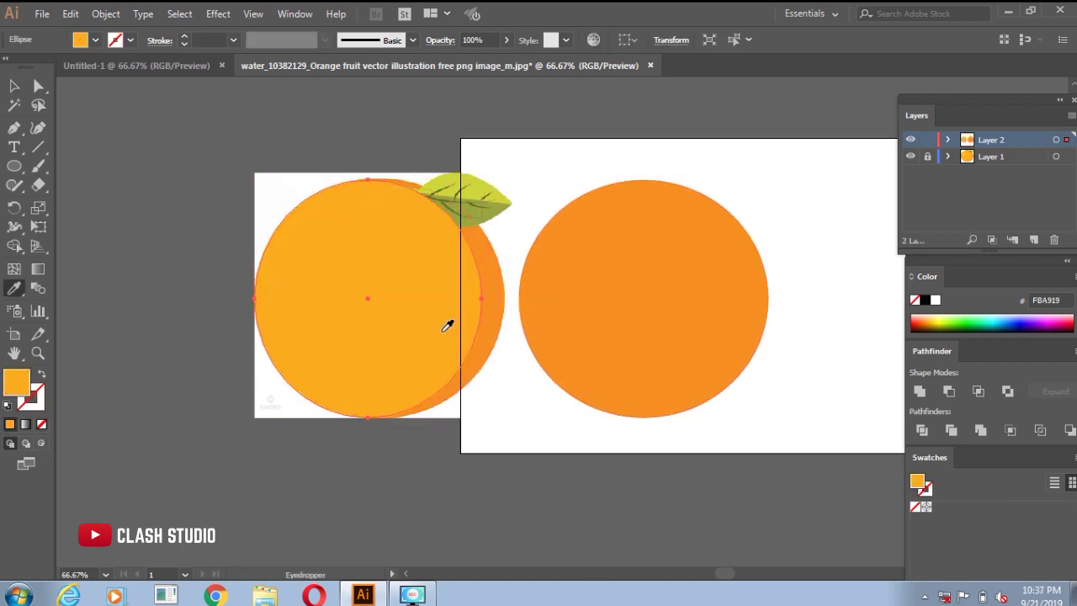
key("shift+Right")
key("shift+Right")
key("shift+Right")
key("shift+Right")
key("shift+Right")
key("shift+Right")
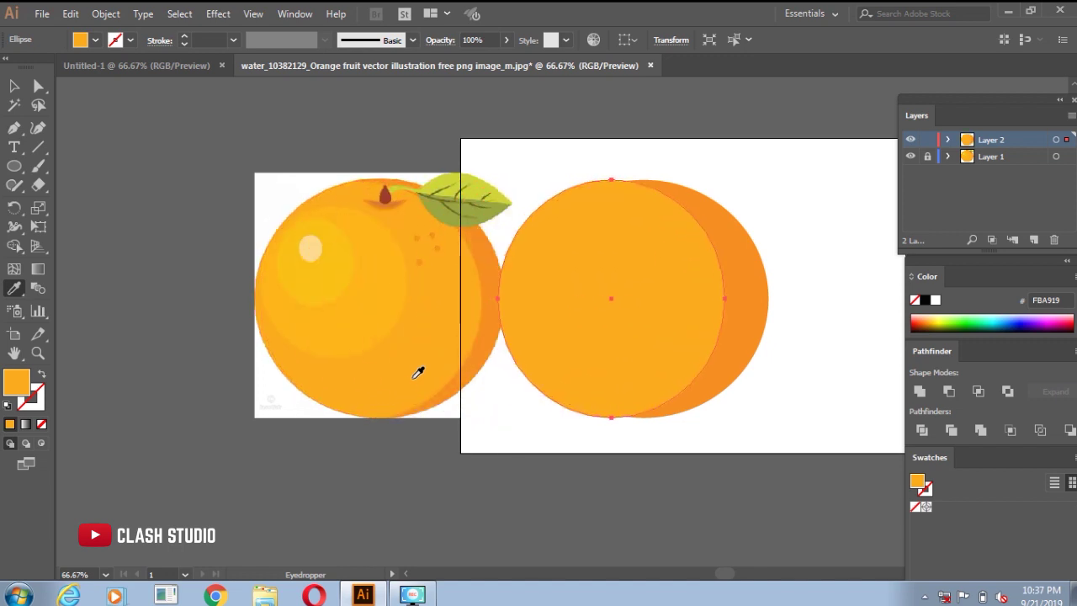
key("shift+Right")
key("shift+Right")
key("shift+Right")
key("shift+Left")
key("shift+Left")
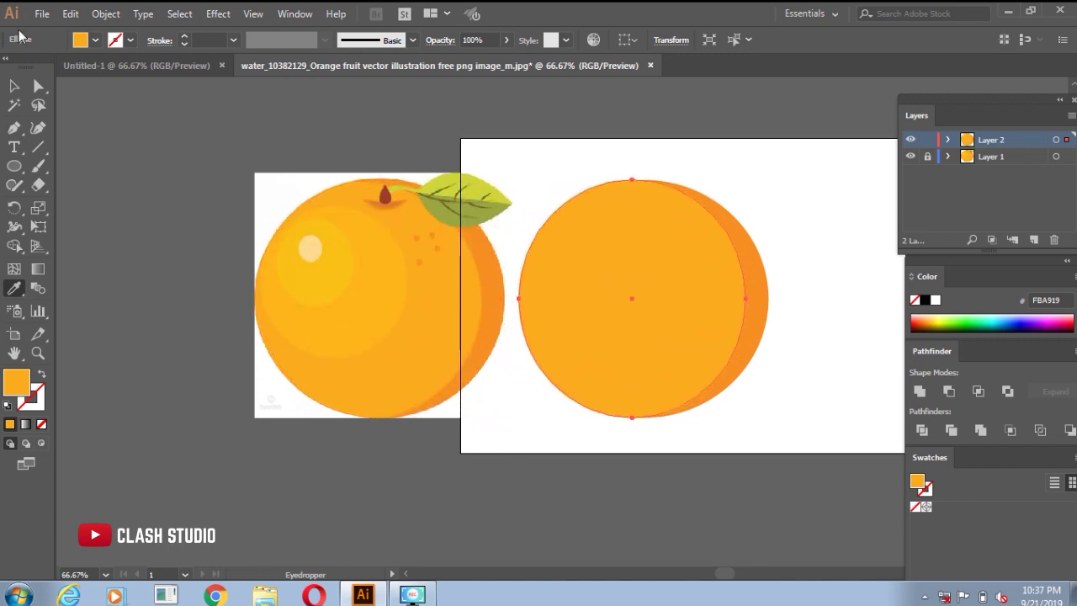
key("v")
Step: Shape a smaller copy to the highlight area, fill it with sampled FDB415, and move it onto the right orange
left_click_drag(614, 314, 350, 313)
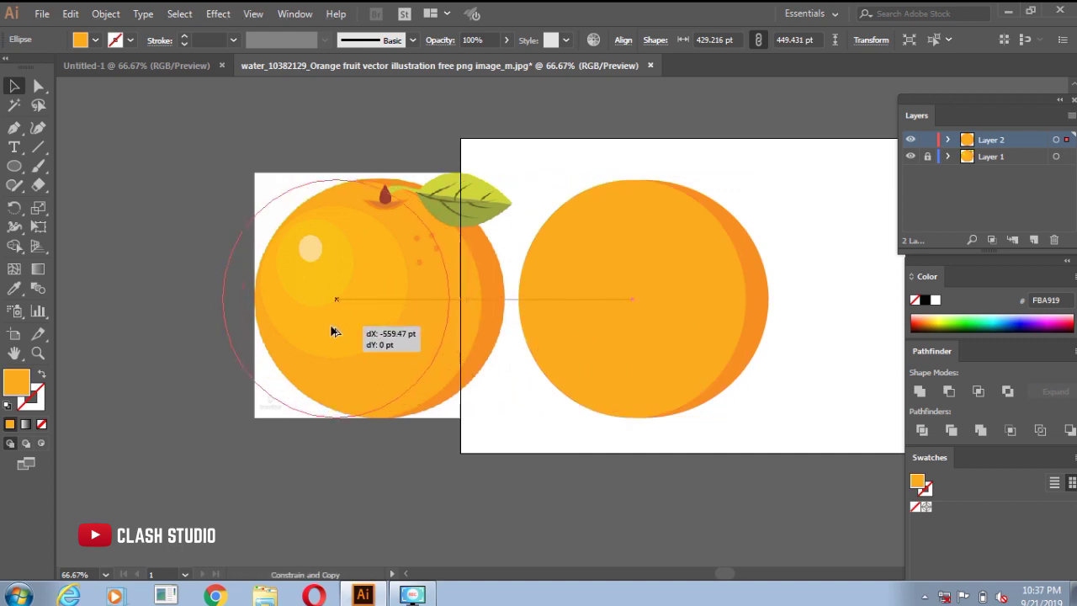
key("shift+x")
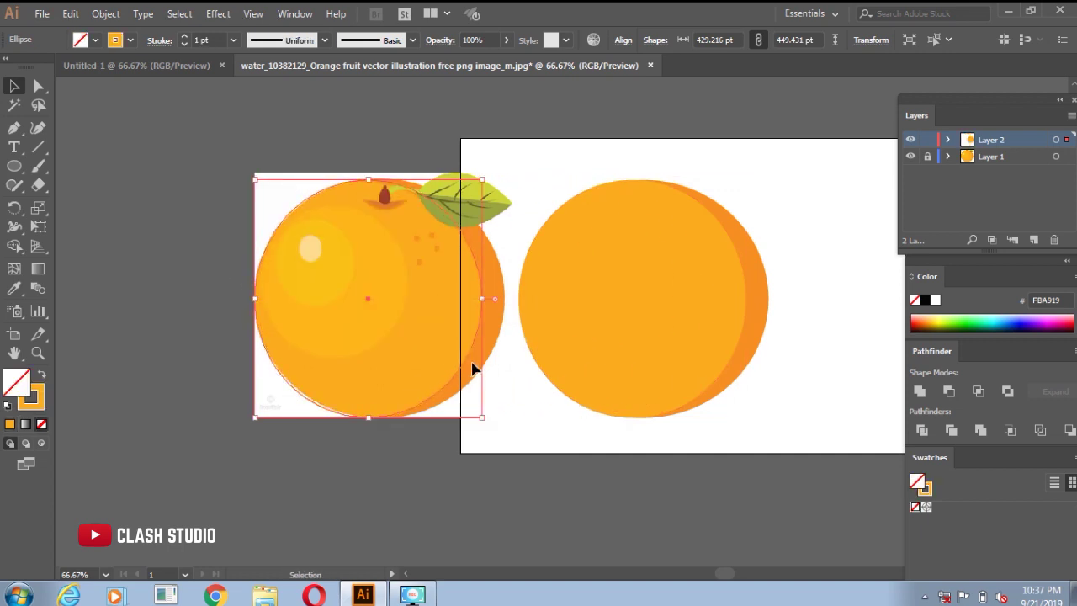
left_click(477, 411)
mouse_move(462, 392)
left_mouse_down()
mouse_move(452, 407)
mouse_move(376, 308)
left_mouse_up()
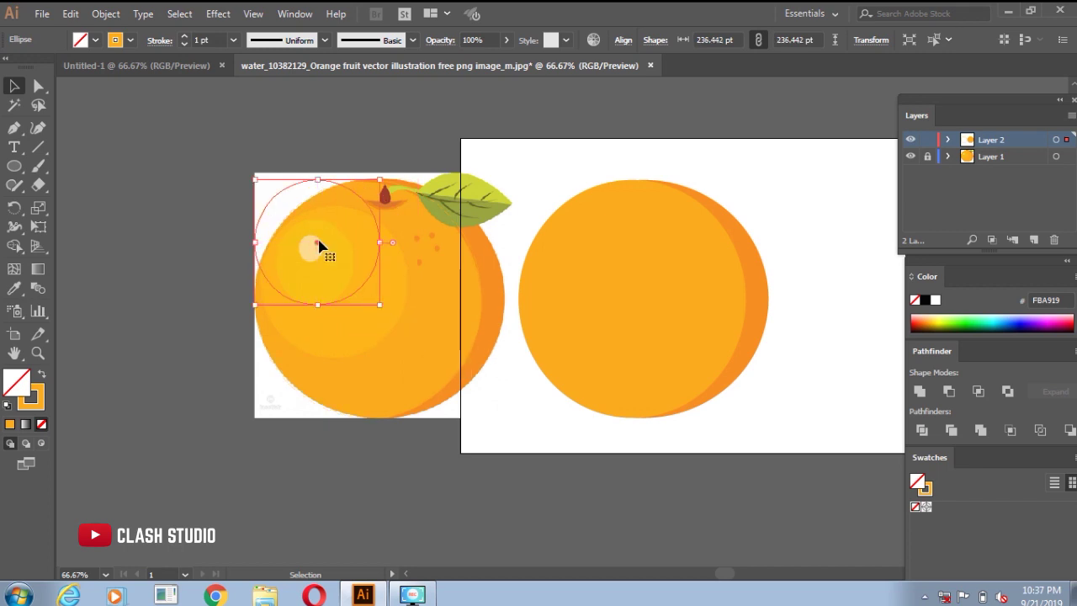
left_click_drag(318, 244, 326, 271)
left_click_drag(325, 331, 324, 356)
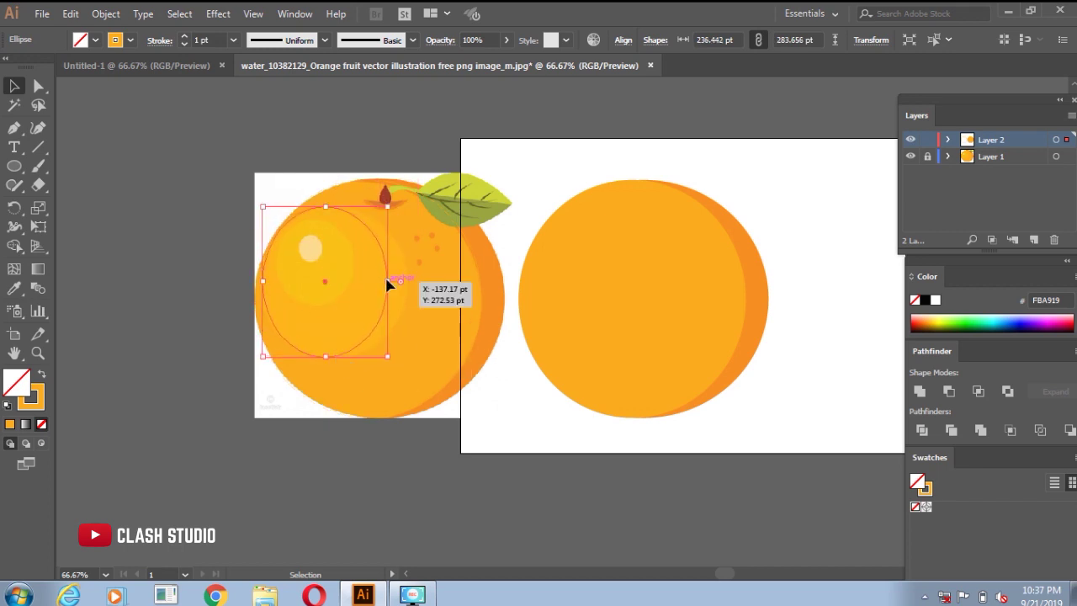
left_click_drag(387, 286, 409, 283)
left_click(205, 288)
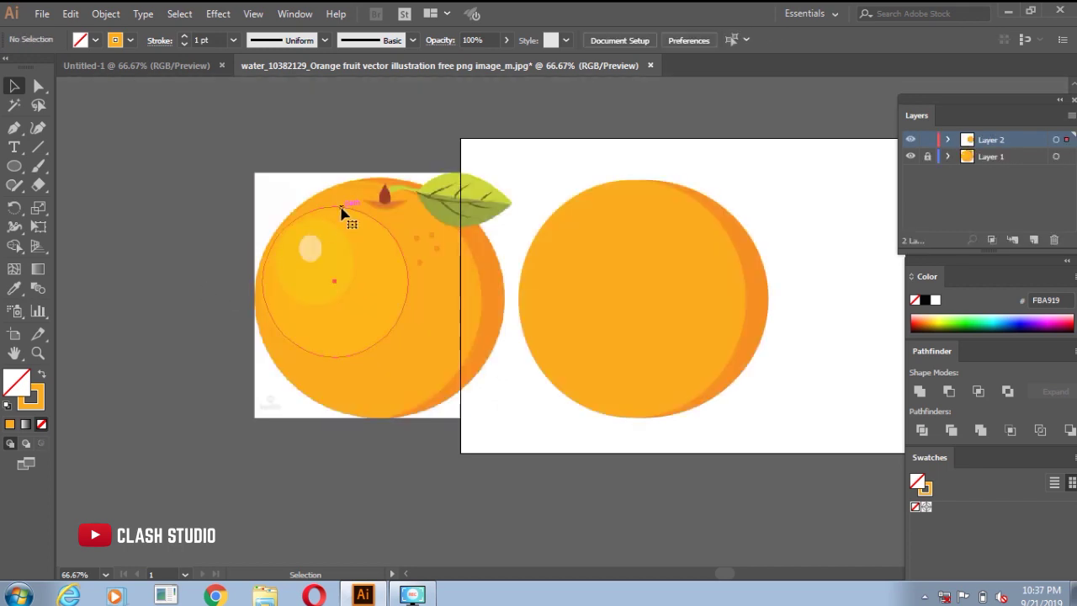
left_click(343, 214)
key("i")
left_click(381, 271)
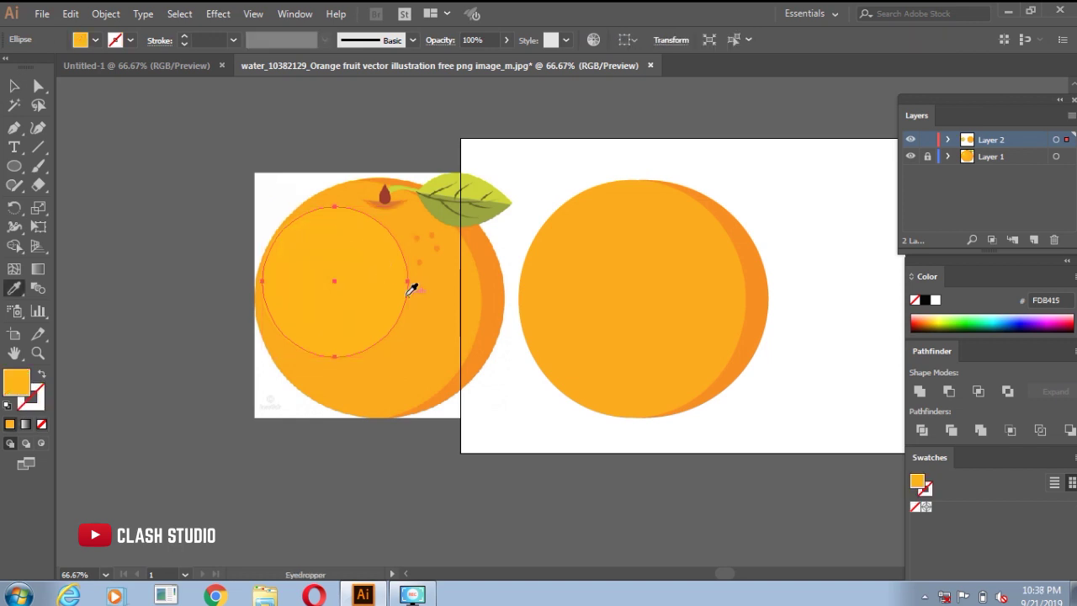
key("shift+Right")
key("shift+Right")
key("shift+Right")
key("shift+Right")
key("shift+Right")
key("shift+Right")
key("shift+Right")
key("shift+Right")
key("shift+Right")
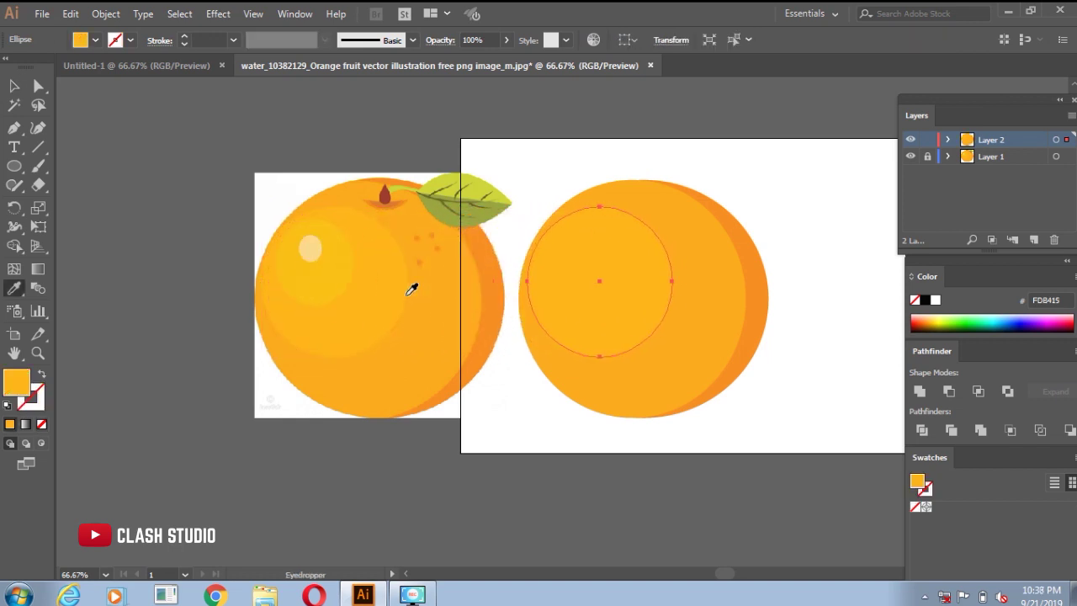
key("v")
left_click(303, 271)
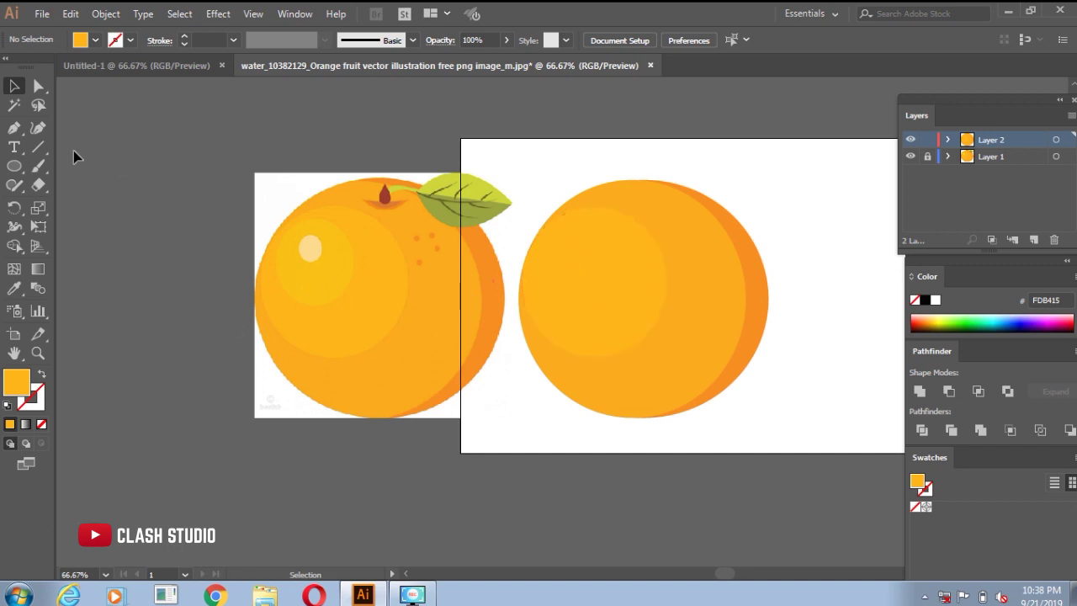
Step: Trace the inner shading with a yellow FAC012 ellipse and move it onto the right orange
left_click_drag(286, 232, 370, 323)
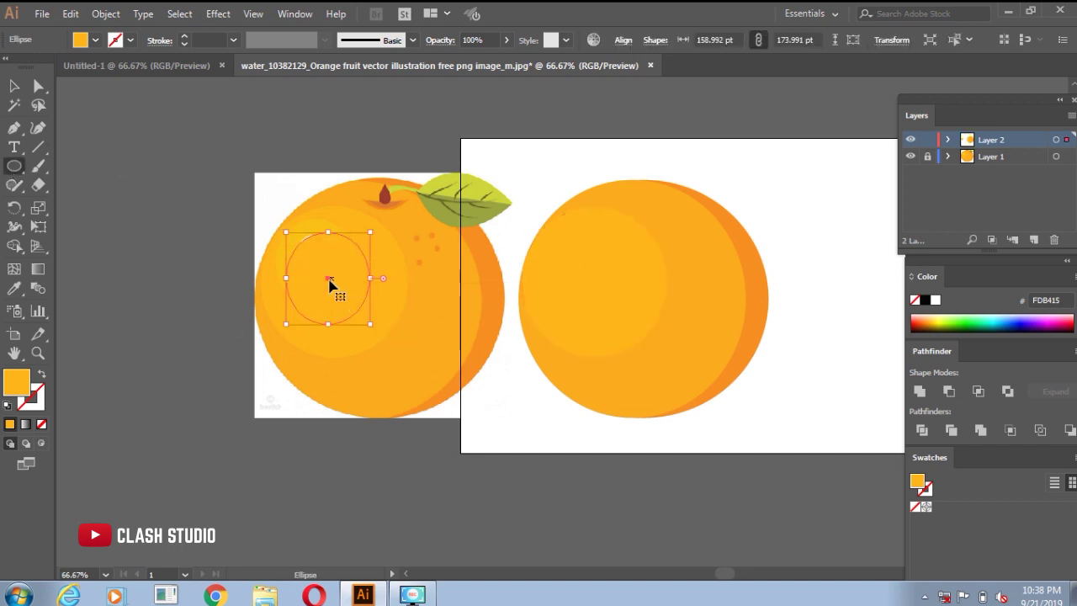
left_click_drag(329, 286, 319, 272)
left_click_drag(360, 309, 354, 308)
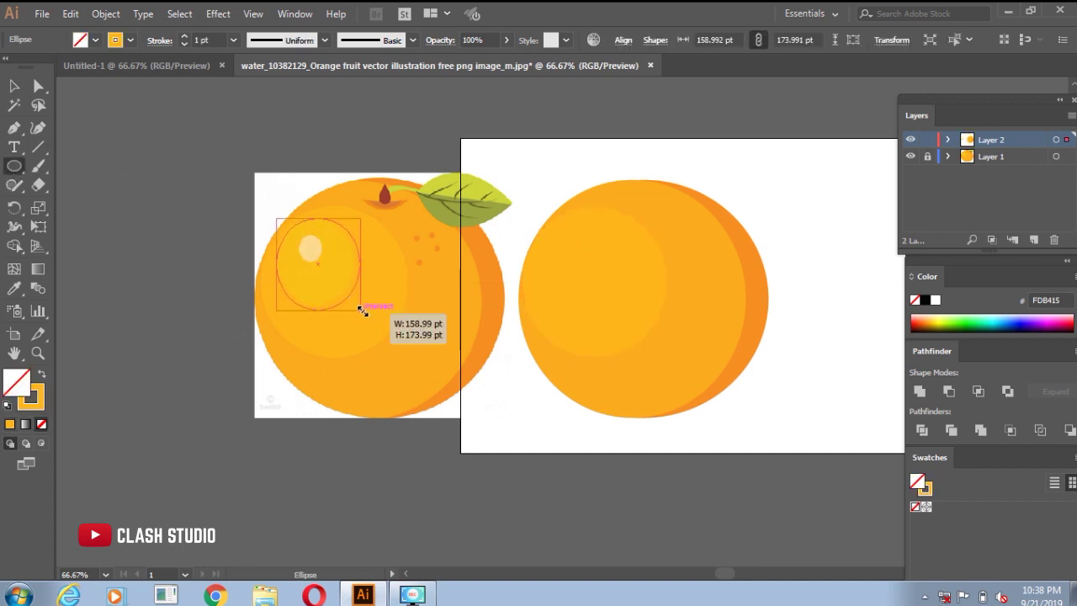
key("i")
left_click(324, 287)
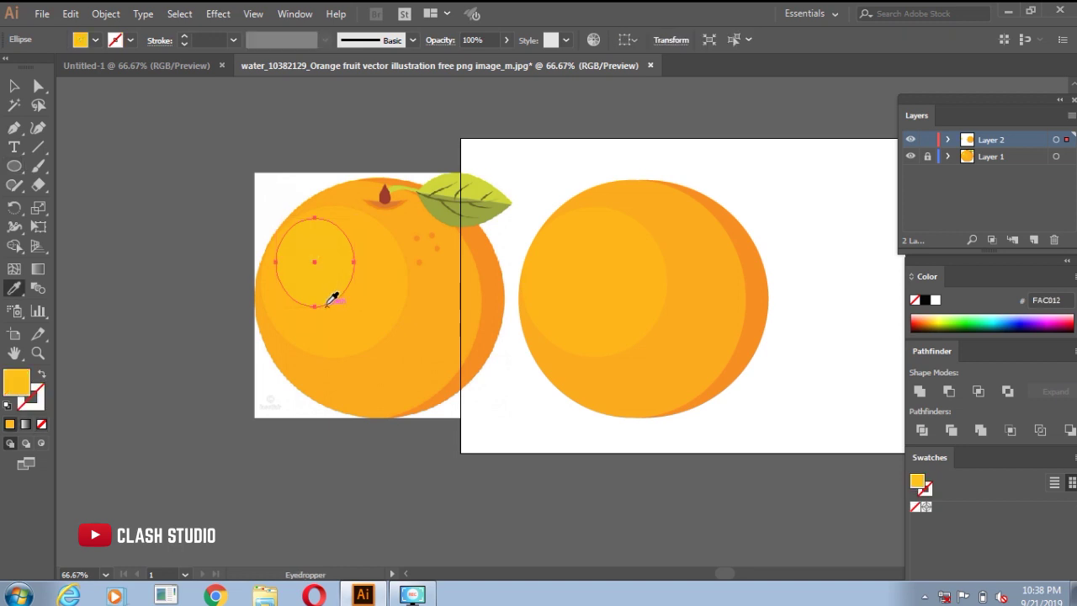
key("v")
left_click_drag(315, 268, 576, 267)
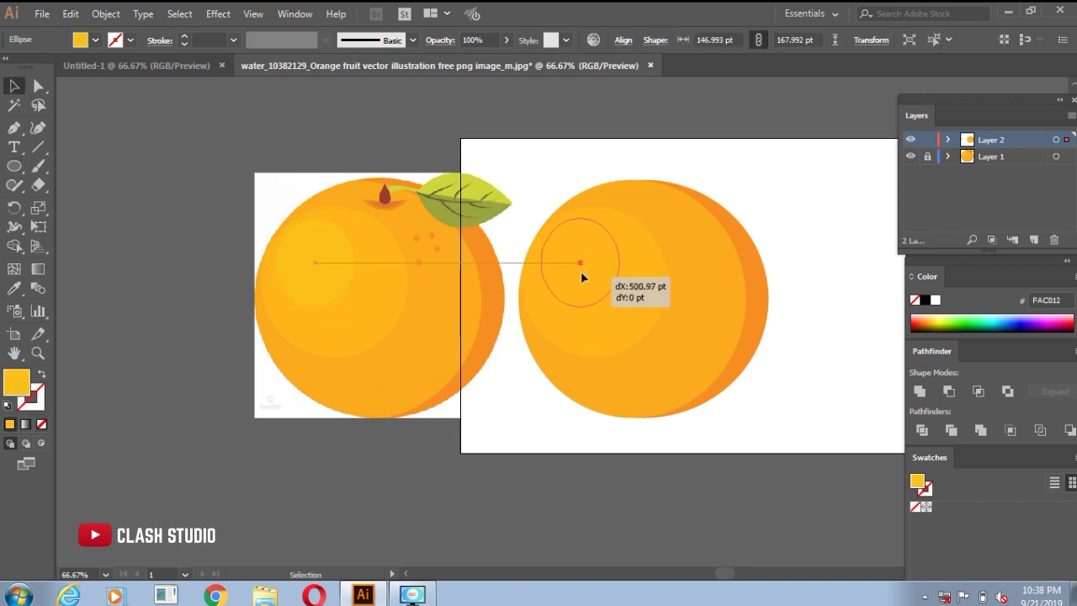
Step: Trace the pale highlight with an FDDA6B oval and move it onto the right orange
scroll(298, 269, "up", 3)
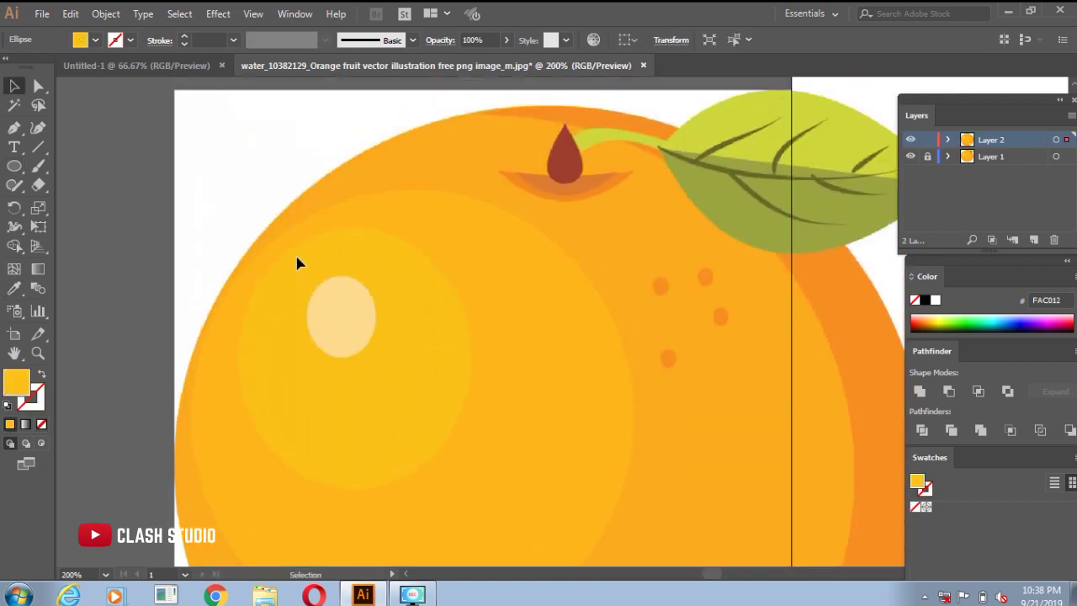
key("l")
mouse_move(318, 311)
left_mouse_down()
mouse_move(344, 350)
mouse_move(340, 338)
left_mouse_up()
key("shift+x")
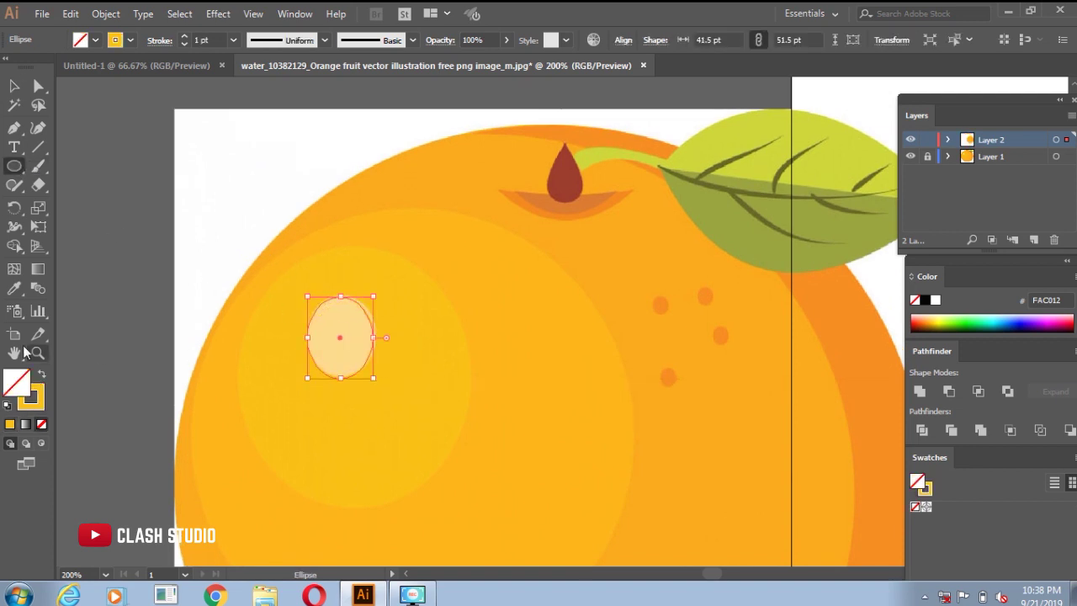
key("i")
left_click(344, 301)
key("v")
scroll(220, 187, "down", 3)
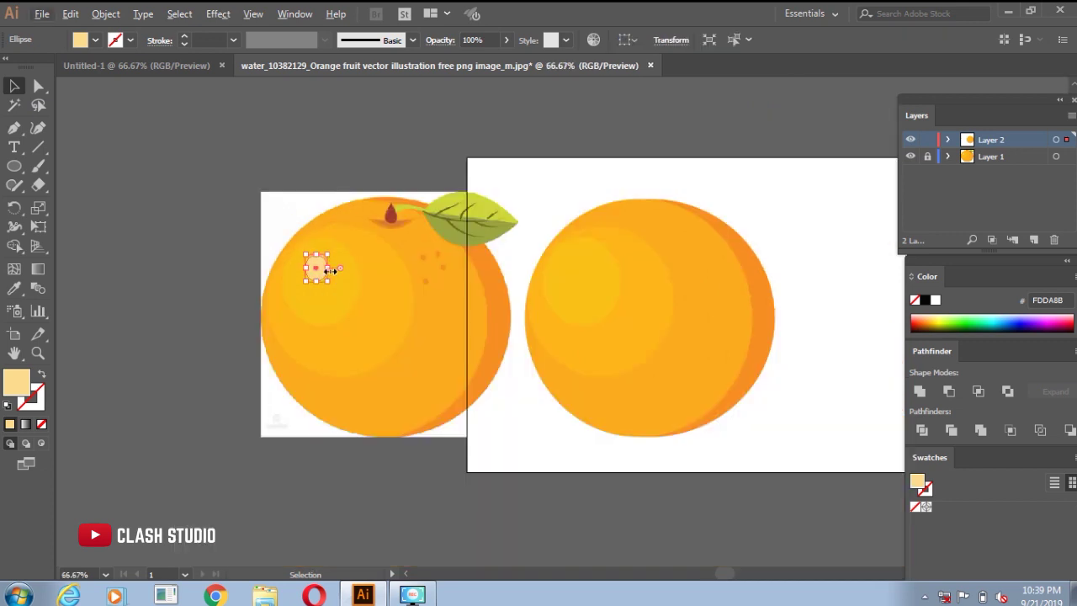
scroll(320, 268, "up", 2)
left_click_drag(124, 268, 711, 259)
Step: Draw a small 10.12 pt circle over a peel dot and fill it with sampled F58E1C
left_click(617, 254)
scroll(810, 390, "down", 3)
scroll(418, 221, "up", 2)
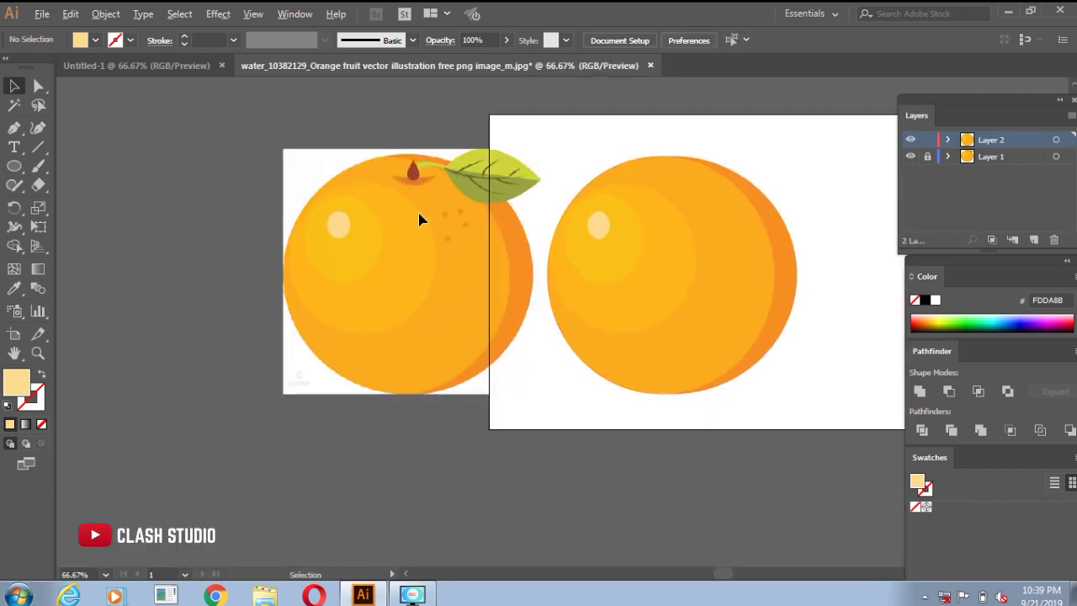
scroll(487, 207, "up", 3)
scroll(492, 211, "right", 3)
left_click(14, 165)
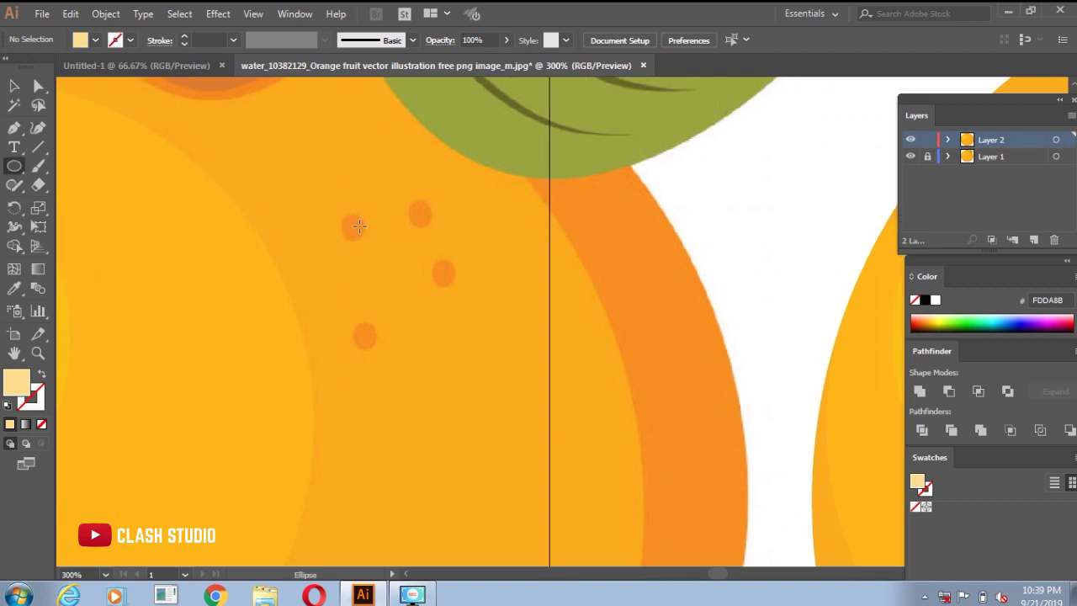
left_click_drag(345, 217, 368, 238)
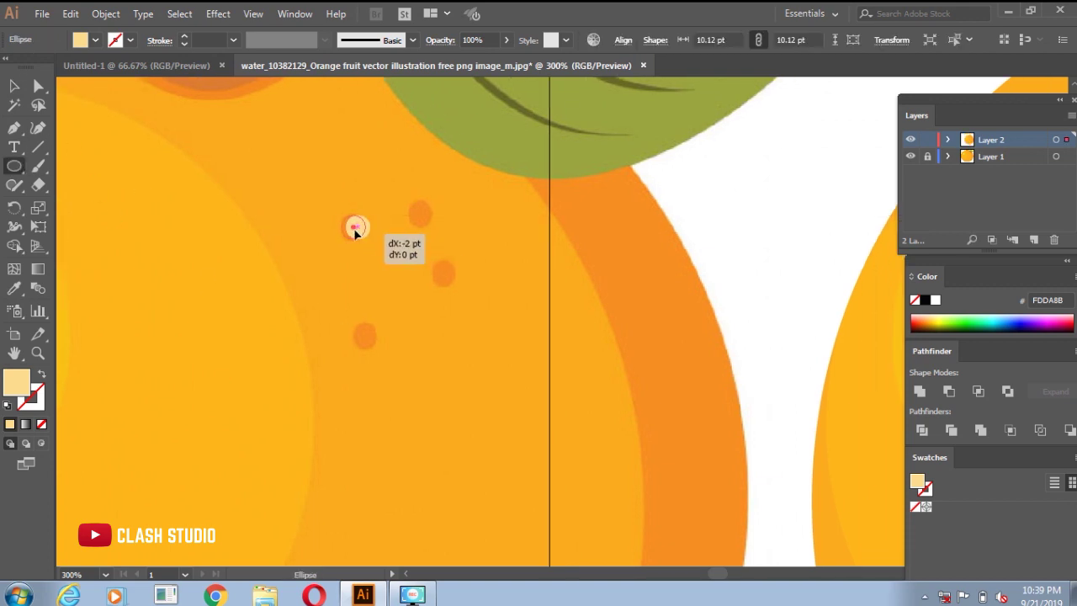
left_click(355, 233)
left_click(572, 325)
key("i")
left_click(443, 273)
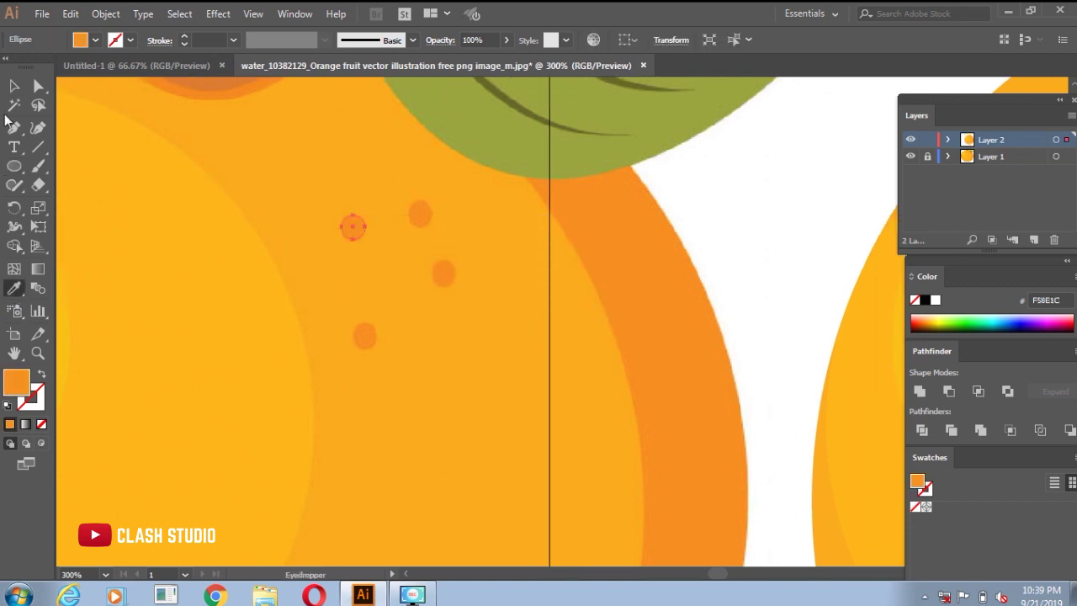
key("v")
Step: Copy the dot onto the remaining peel spots and group all four dots
left_click_drag(354, 233, 374, 237)
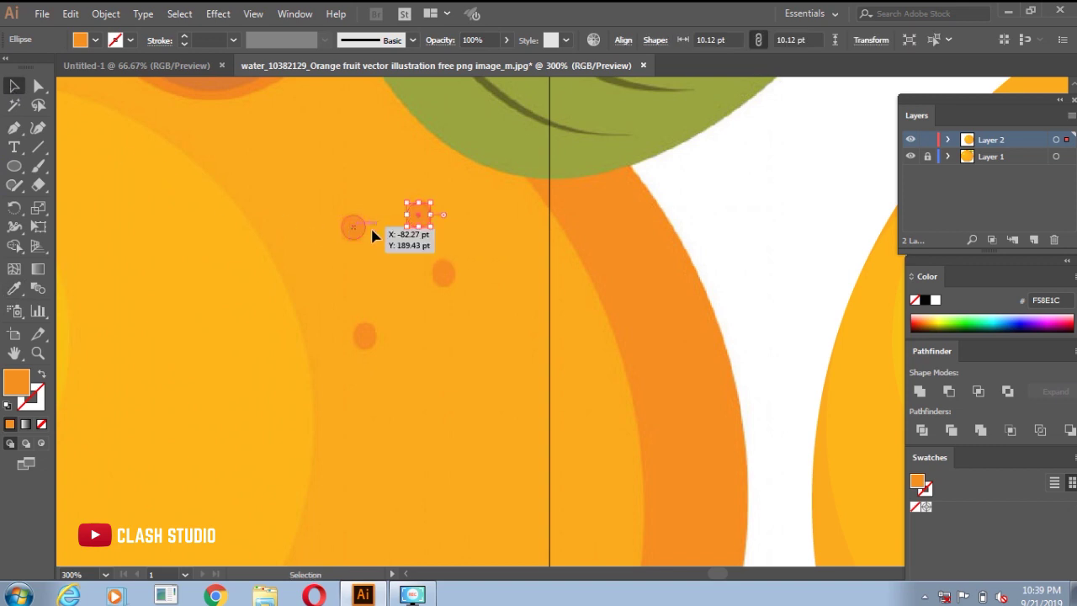
left_click_drag(441, 271, 444, 275)
left_click_drag(364, 334, 380, 336)
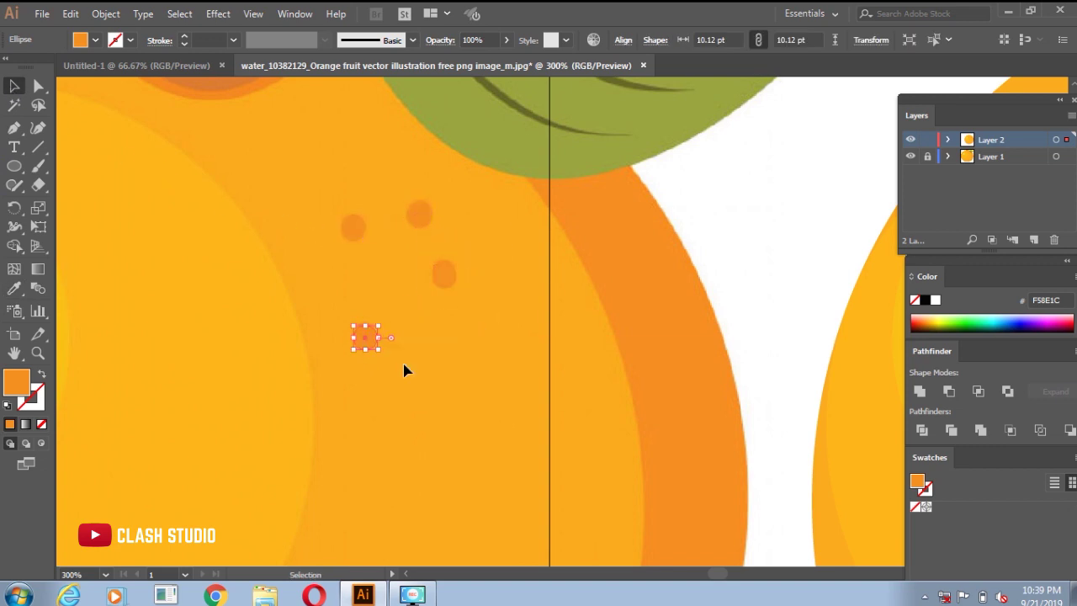
key("ctrl+1")
right_click(451, 370)
left_click(480, 149)
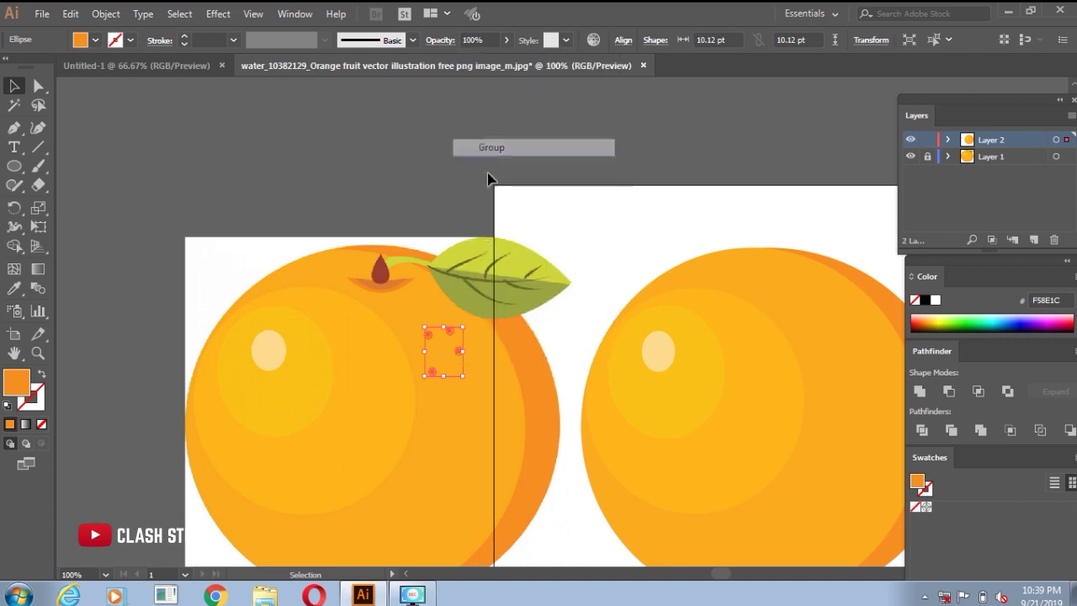
scroll(393, 278, "up", 3)
scroll(355, 282, "up", 1)
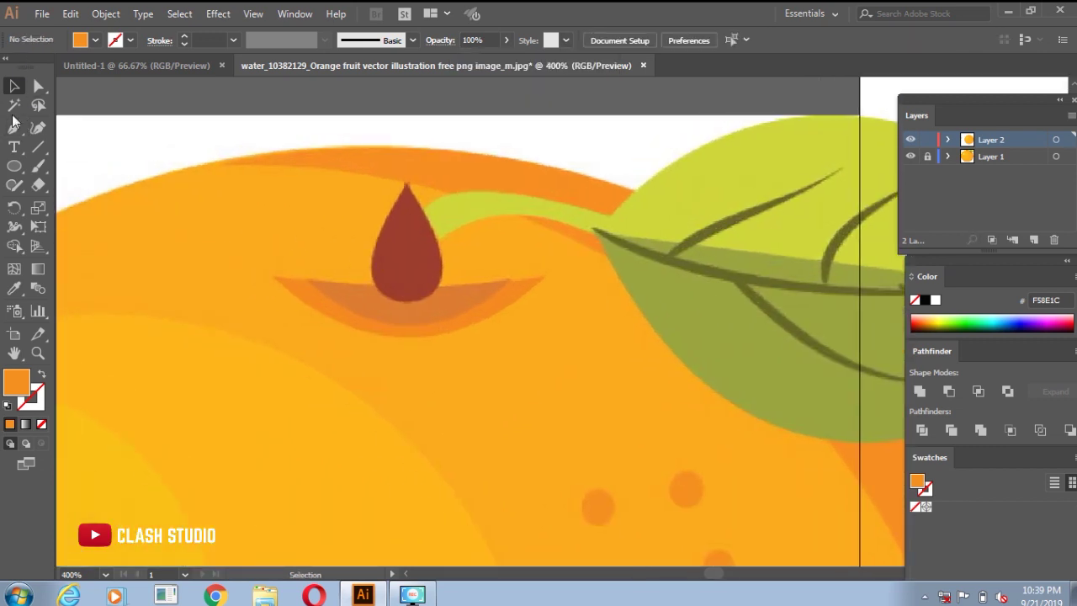
Step: Trace the outer stem-base crescent with the Pen and fill it with the reference orange
left_click(274, 282)
left_click_drag(544, 278, 544, 284)
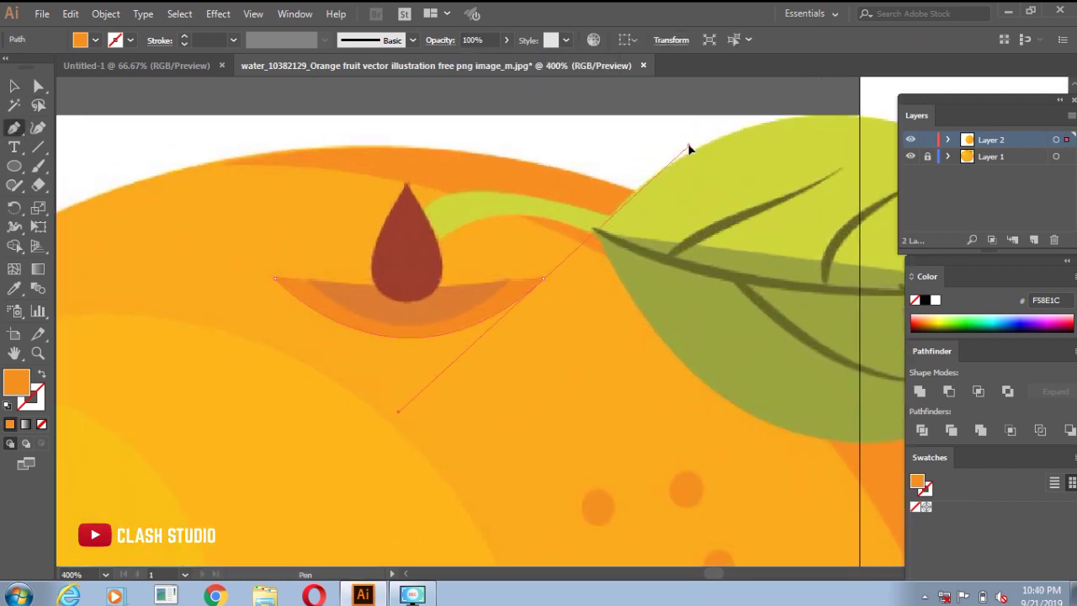
left_click(275, 279)
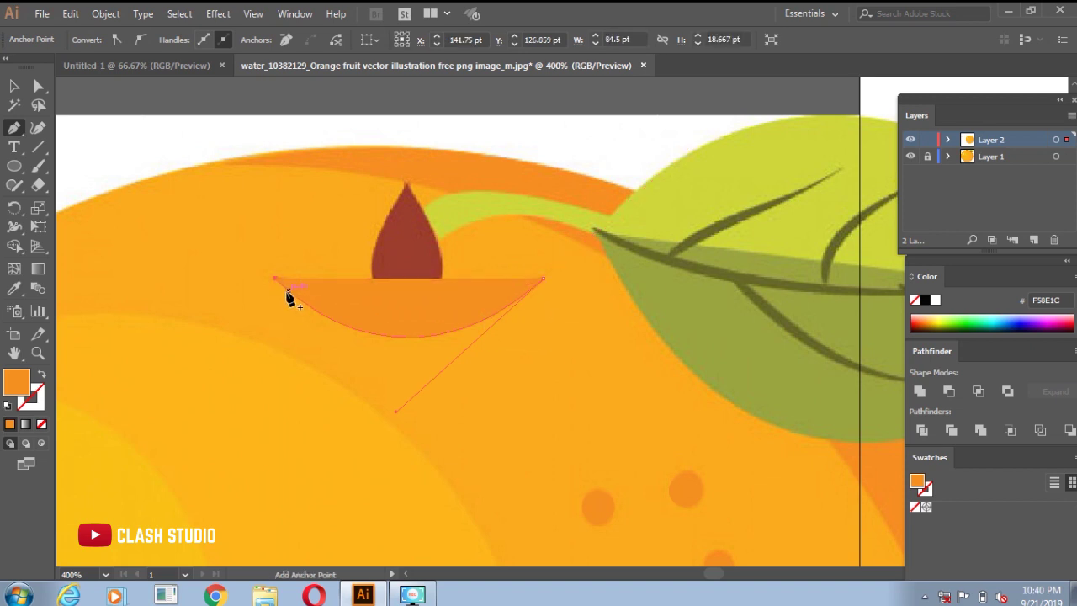
key("shift+x")
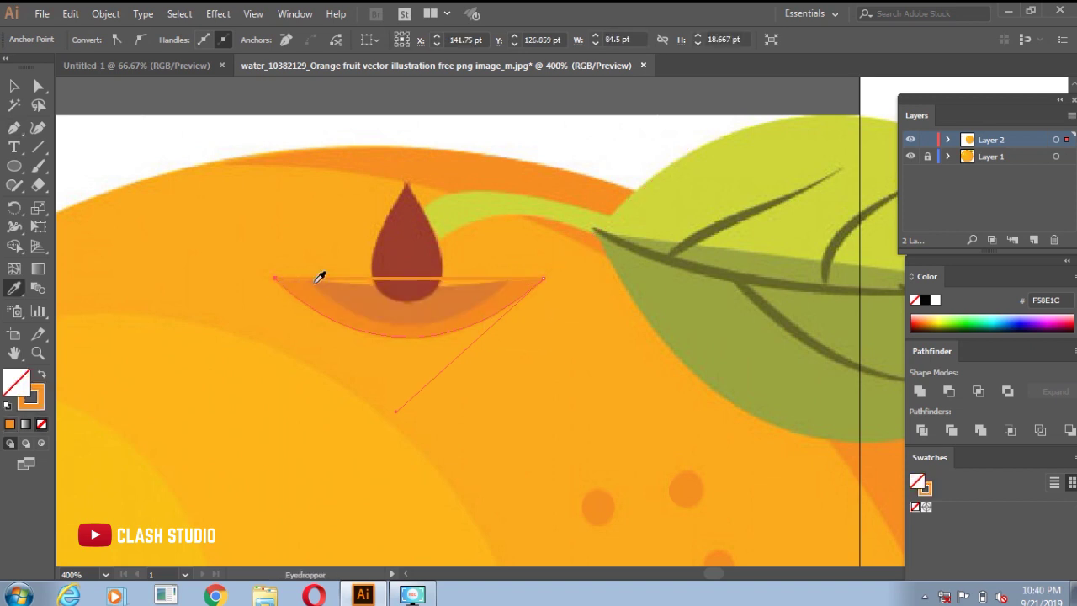
left_click(321, 281)
key("shift+x")
key("v")
left_click(403, 429)
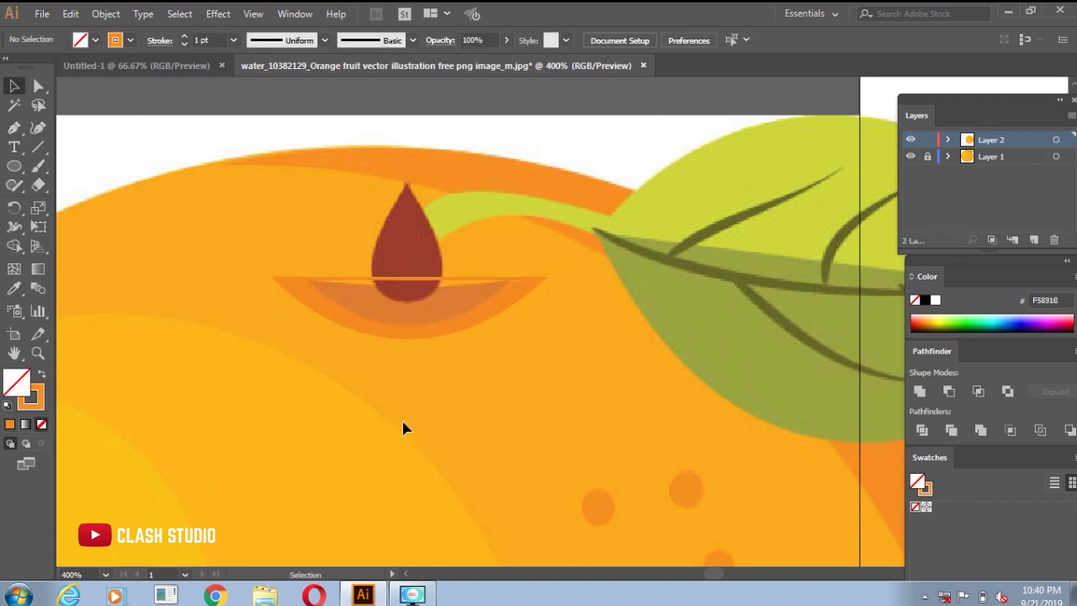
Step: Trace the inner crescent in darker orange DB7A2C and copy the two-tone crescent downward
left_click(309, 280)
left_click(508, 278)
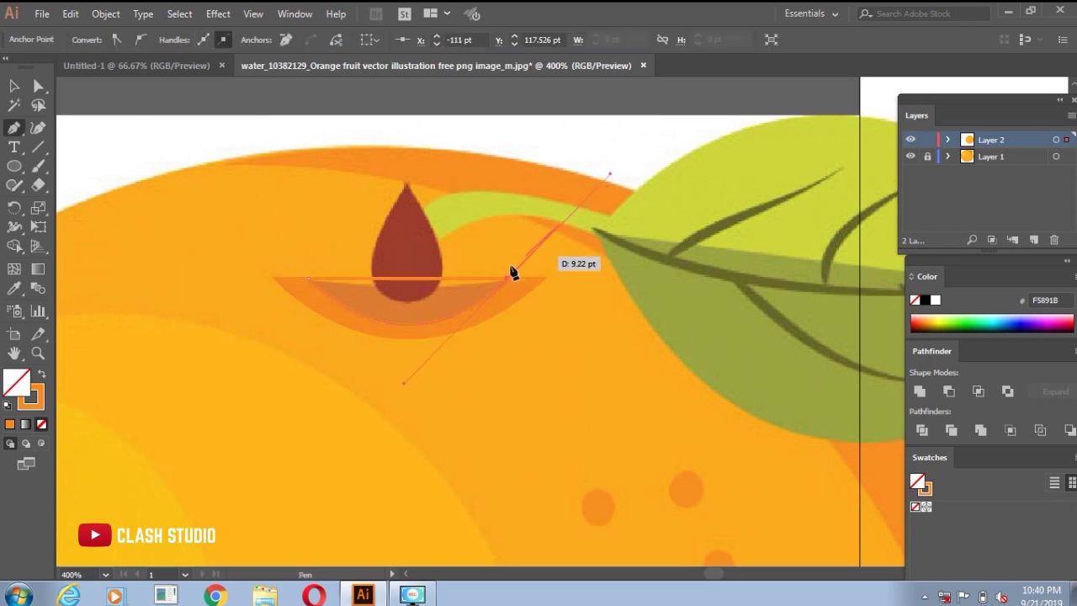
left_click(451, 293)
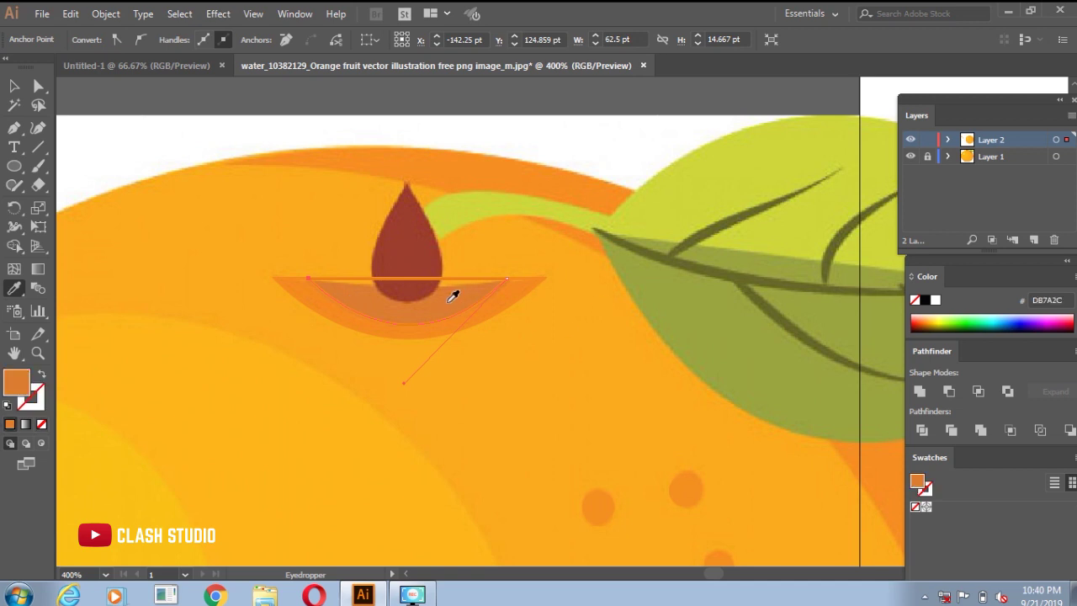
left_click(434, 337)
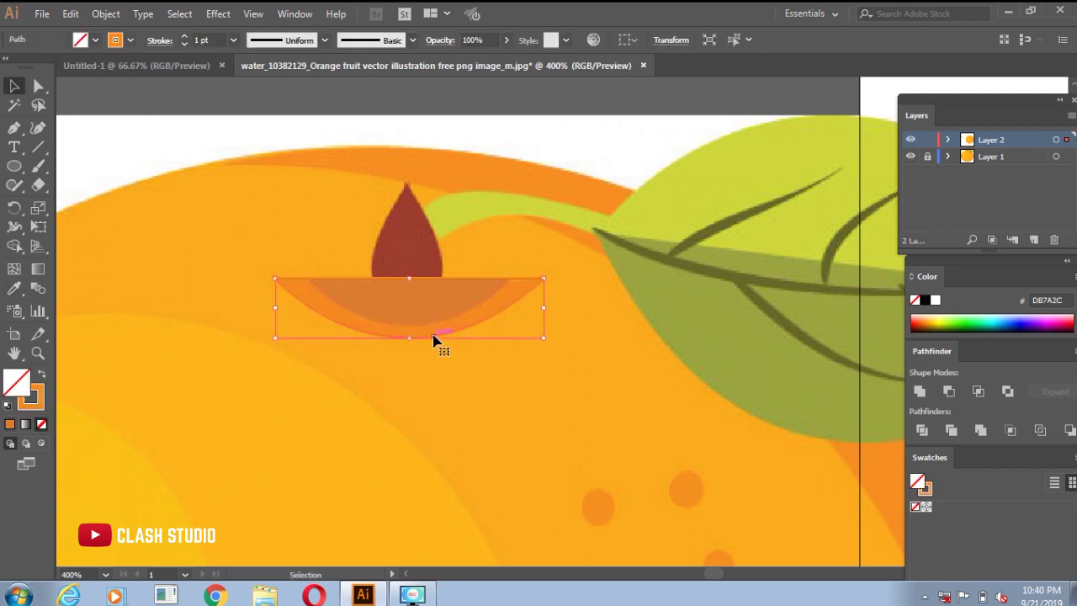
left_click(440, 376)
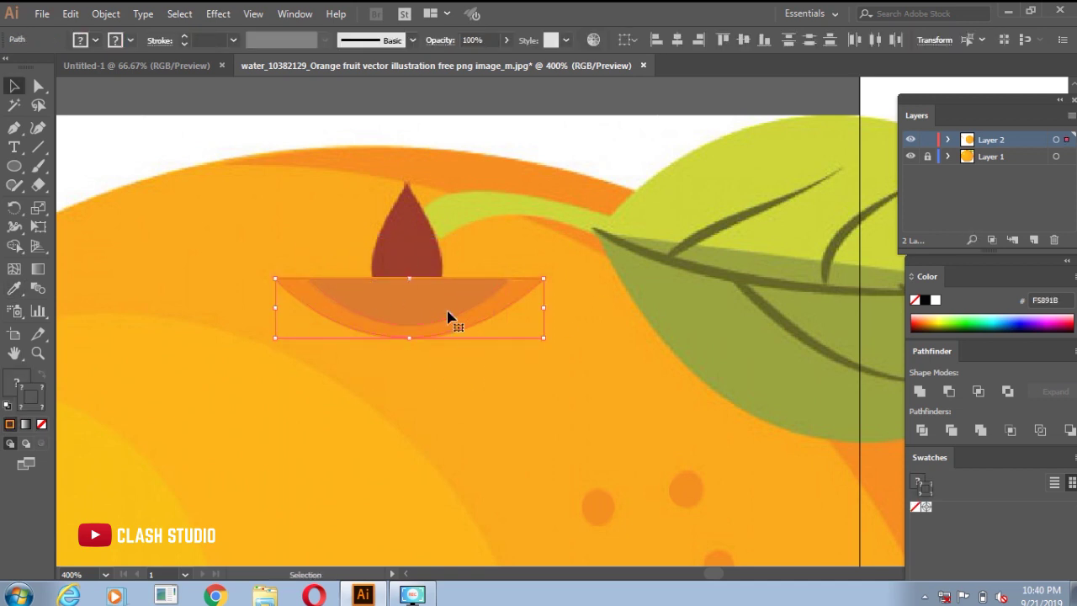
left_click_drag(449, 317, 450, 394)
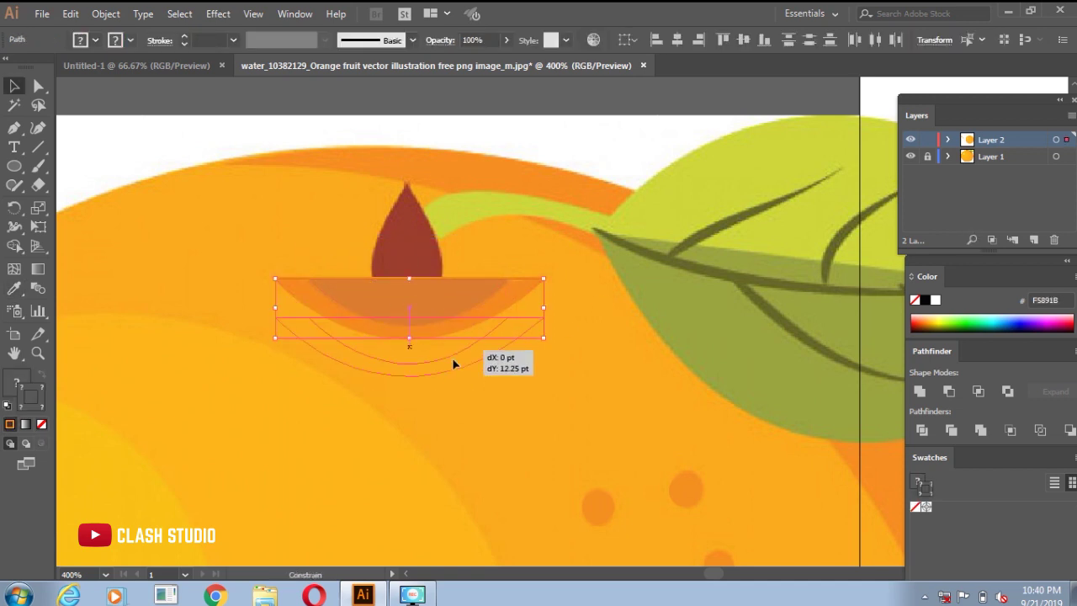
left_click(507, 468)
Step: Trace the stem drop with the Pen and fill it with the stem's sampled dark red
left_click(407, 184)
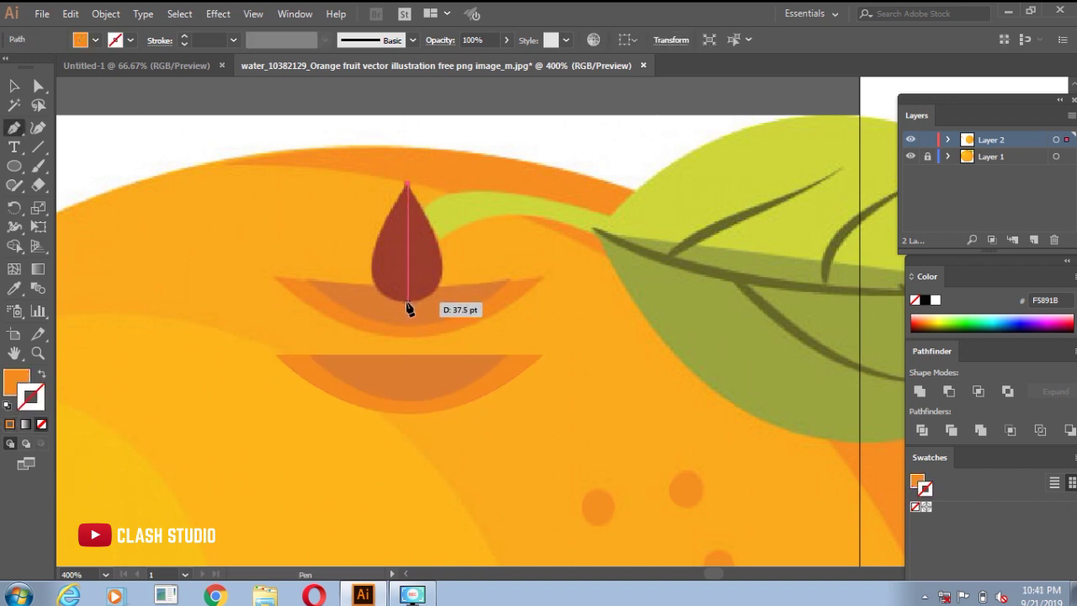
left_click(407, 301)
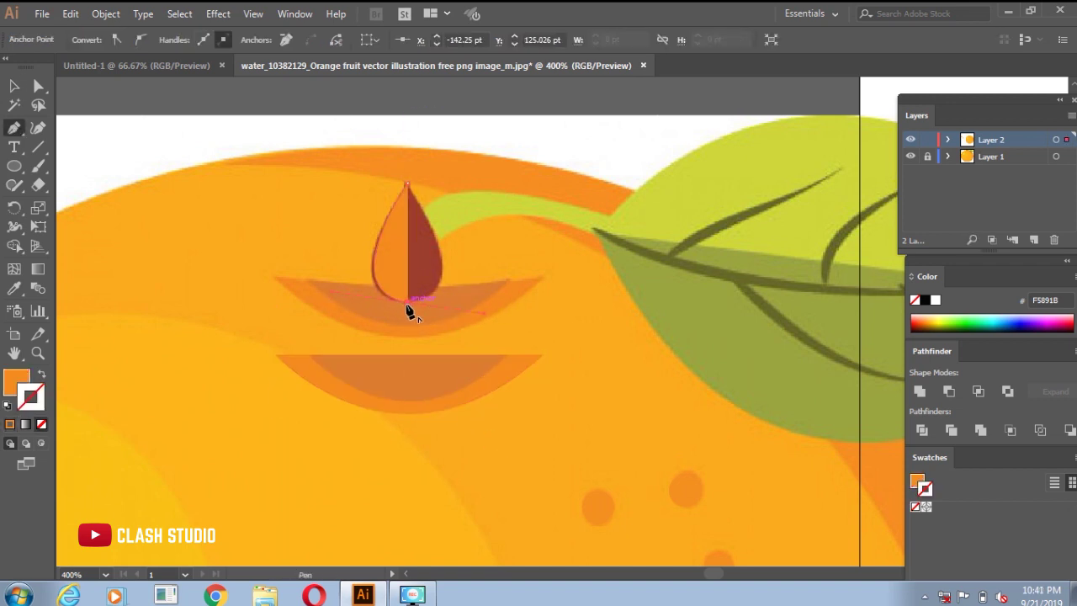
scroll(409, 305, "up", 2)
left_click(407, 261)
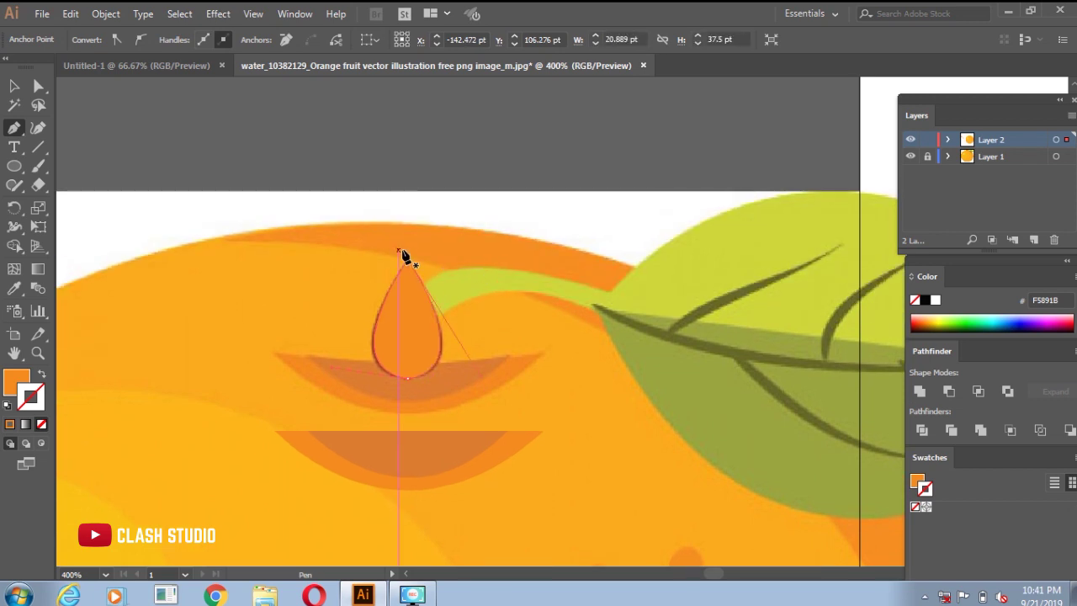
key("i")
left_click(426, 330)
key("v")
left_click(140, 270)
Step: Move the lower orange base shape up beneath the red drop and clear the selection
scroll(337, 336, "down", 2)
left_click(471, 378)
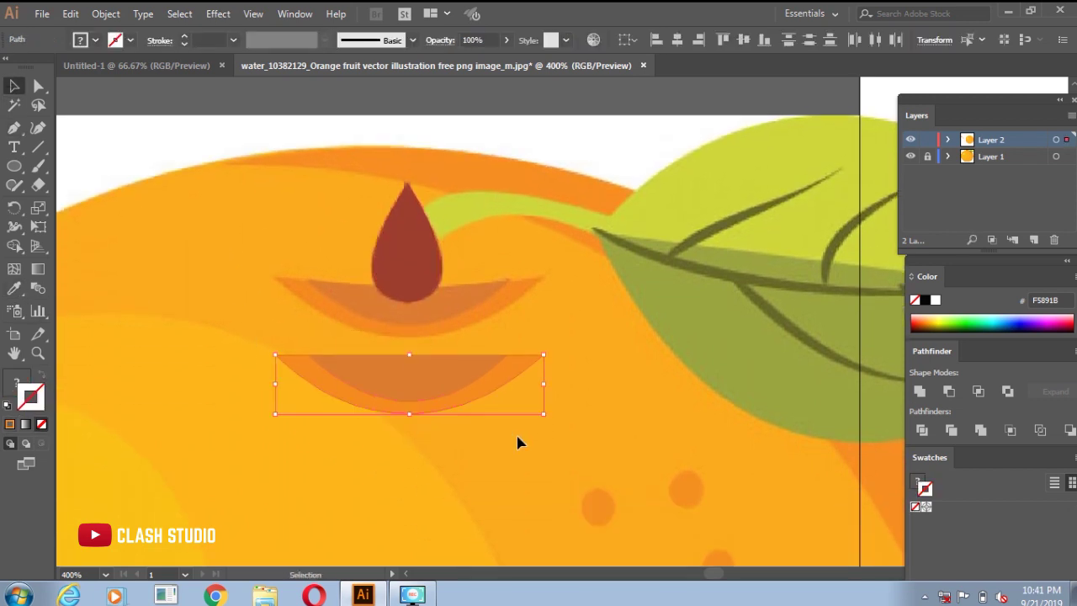
left_click_drag(420, 391, 404, 311)
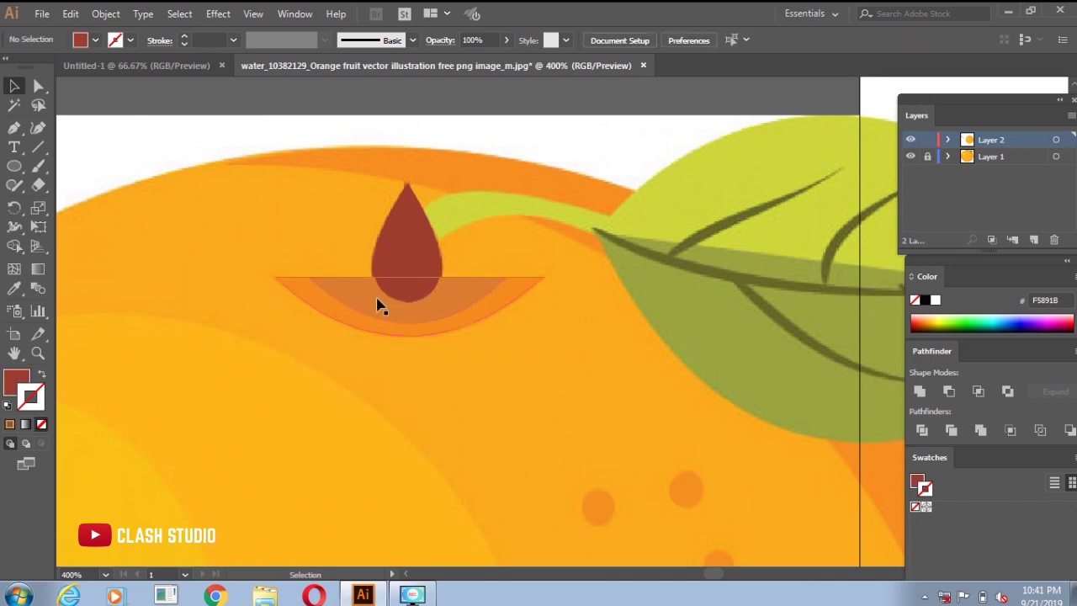
left_click_drag(237, 166, 605, 423)
right_click(606, 423)
left_click(563, 402)
Step: Duplicate the drop-and-base group to the left of the original
scroll(563, 401, "down", 2)
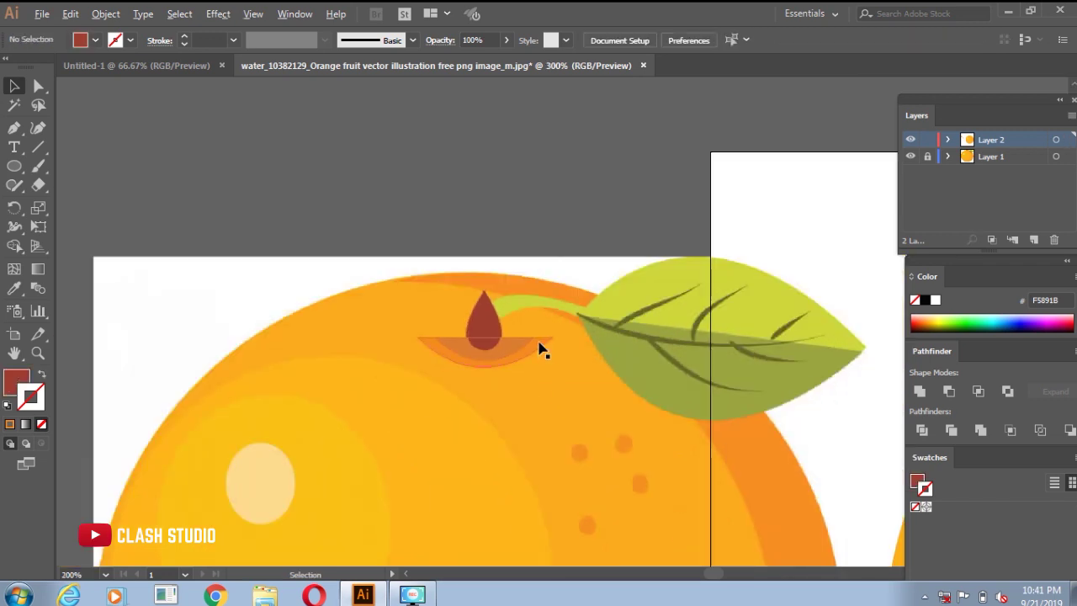
scroll(538, 349, "up", 1)
scroll(507, 308, "right", 3)
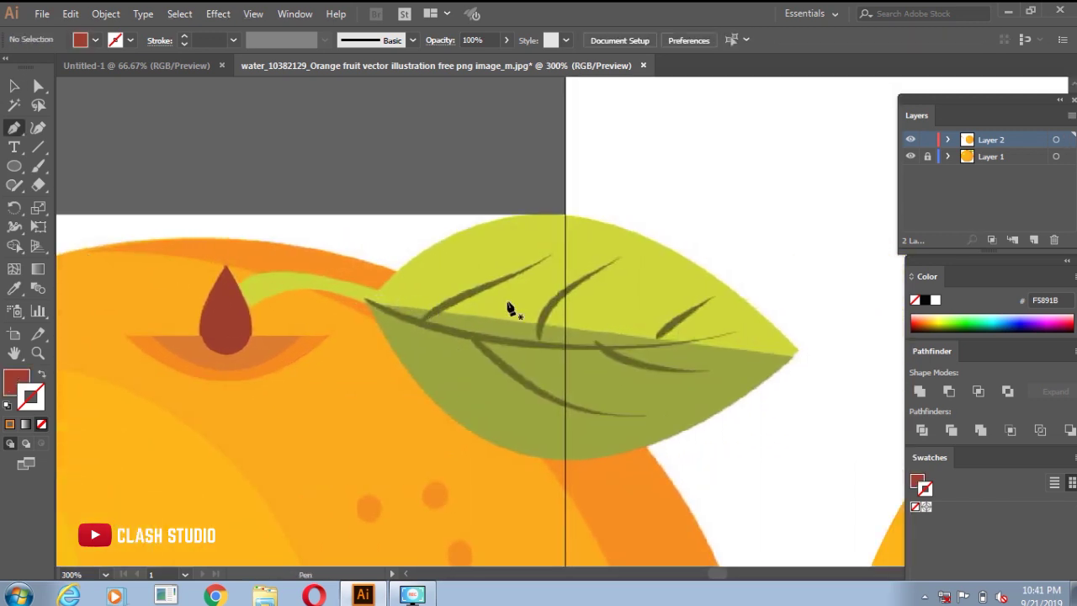
left_click(249, 326)
left_click_drag(326, 351, 280, 351)
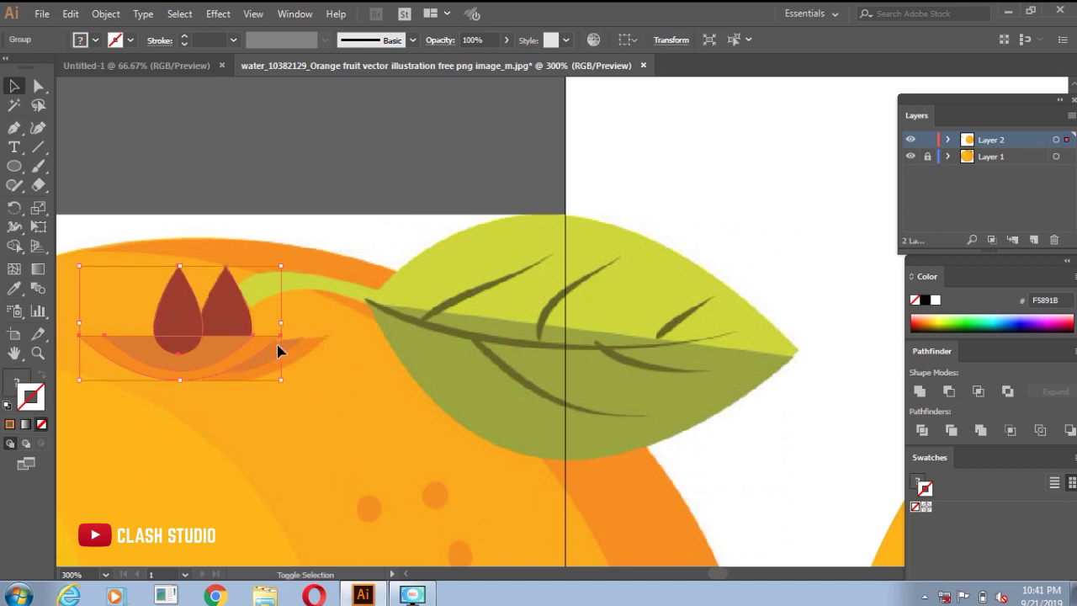
left_click(147, 123)
Step: Pen-trace the stem and the leaf's upper edge out to its tip
left_click(14, 127)
left_click(237, 289)
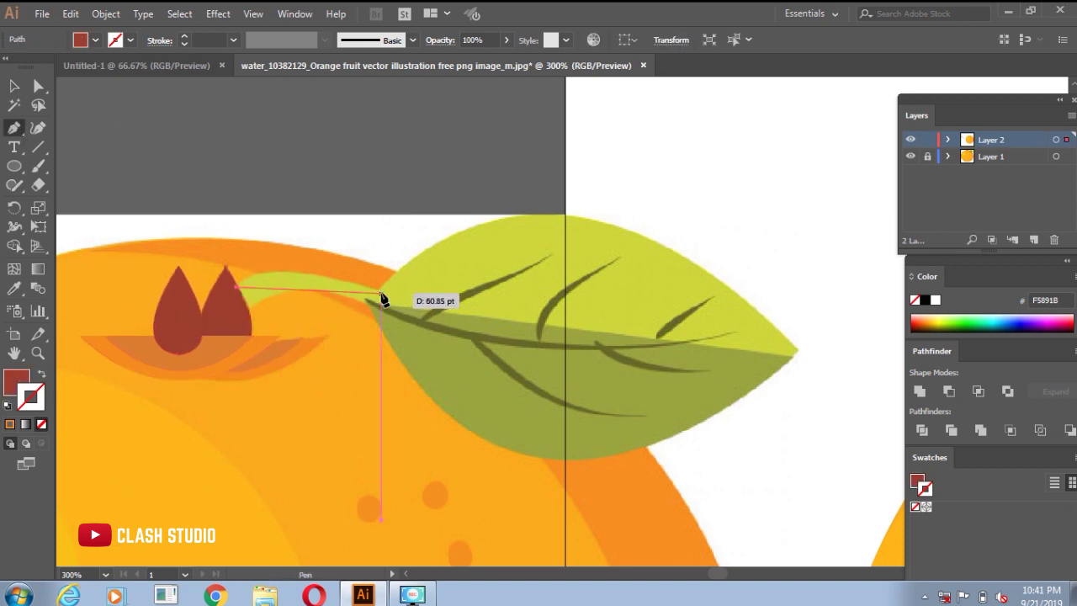
left_click(377, 290)
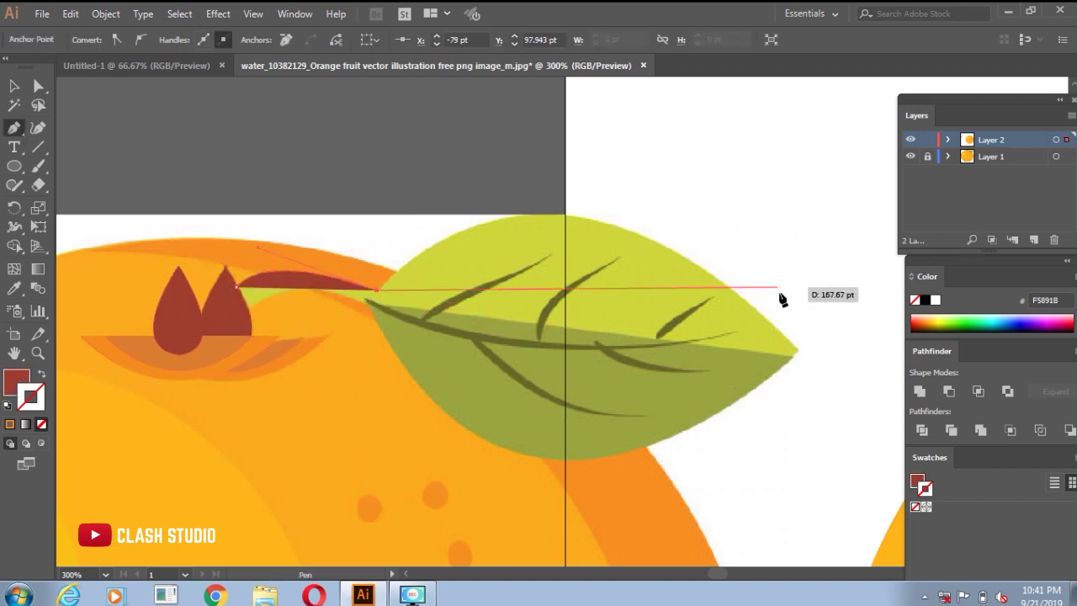
scroll(716, 341, "right", 5)
mouse_move(572, 355)
left_mouse_down()
mouse_move(792, 468)
mouse_move(687, 365)
left_mouse_up()
key("ctrl+minus")
left_click(621, 295)
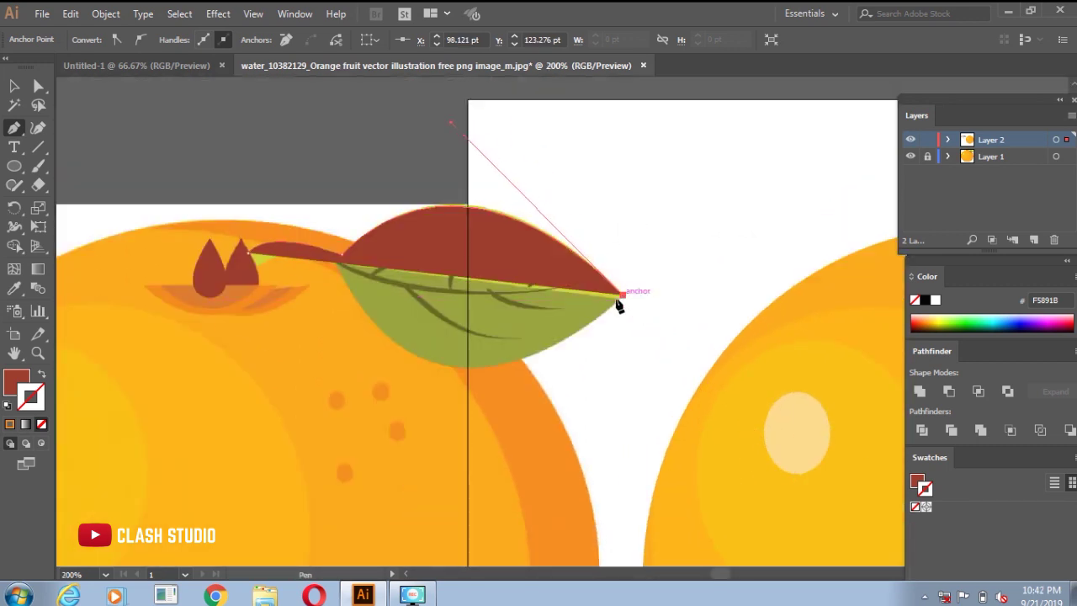
Step: Curve the leaf's lower edge back to the stem to close the outline
key("shift+x")
left_click_drag(337, 267, 240, 273)
scroll(336, 281, "up", 4)
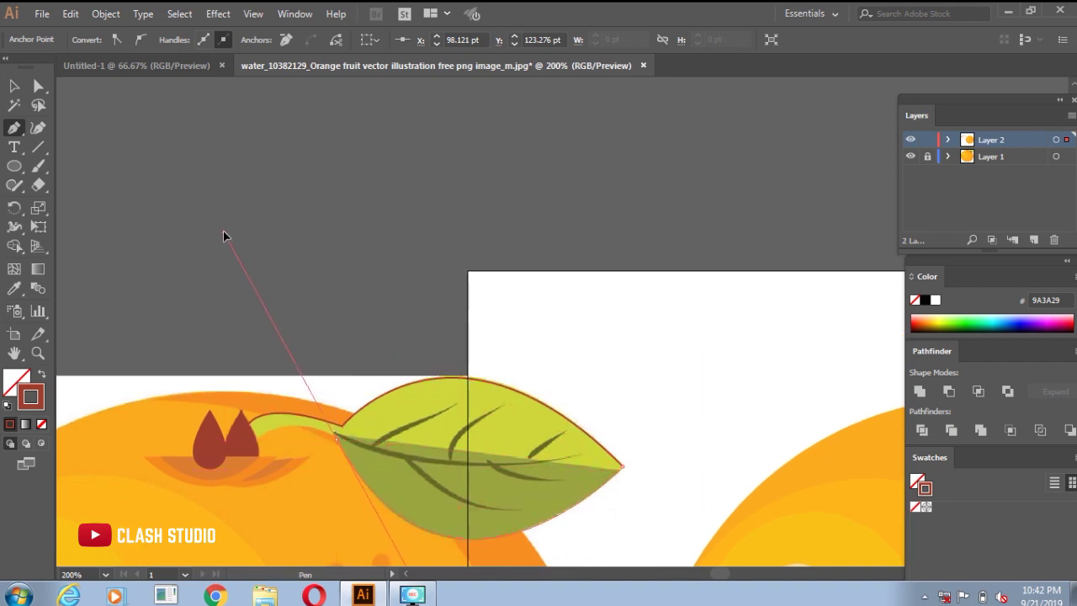
scroll(334, 530, "up", 1)
scroll(337, 446, "up", 2)
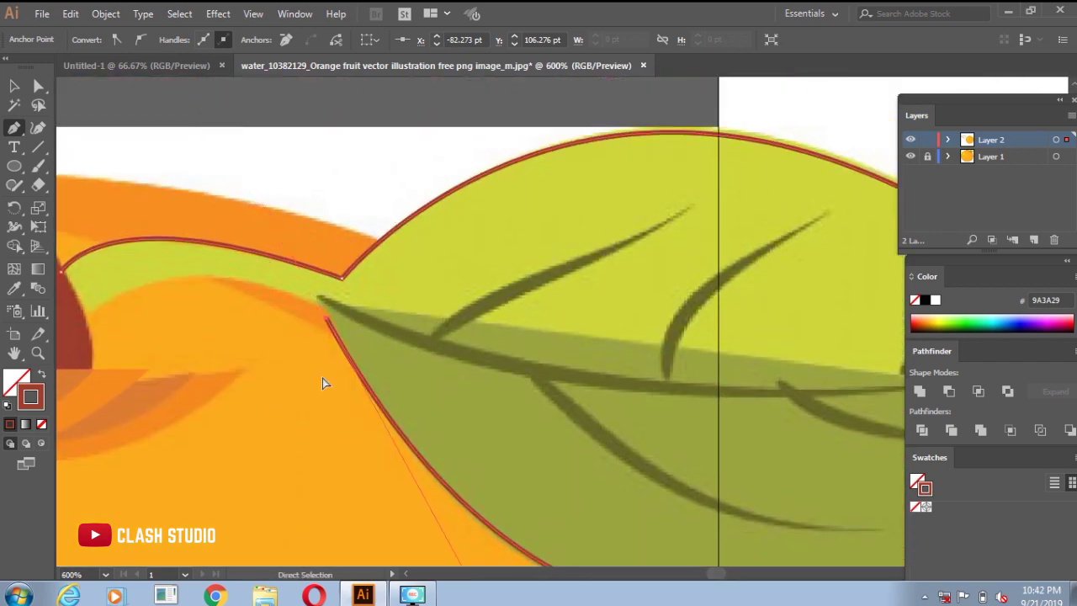
scroll(322, 377, "left", 5)
left_click_drag(335, 317, 221, 411)
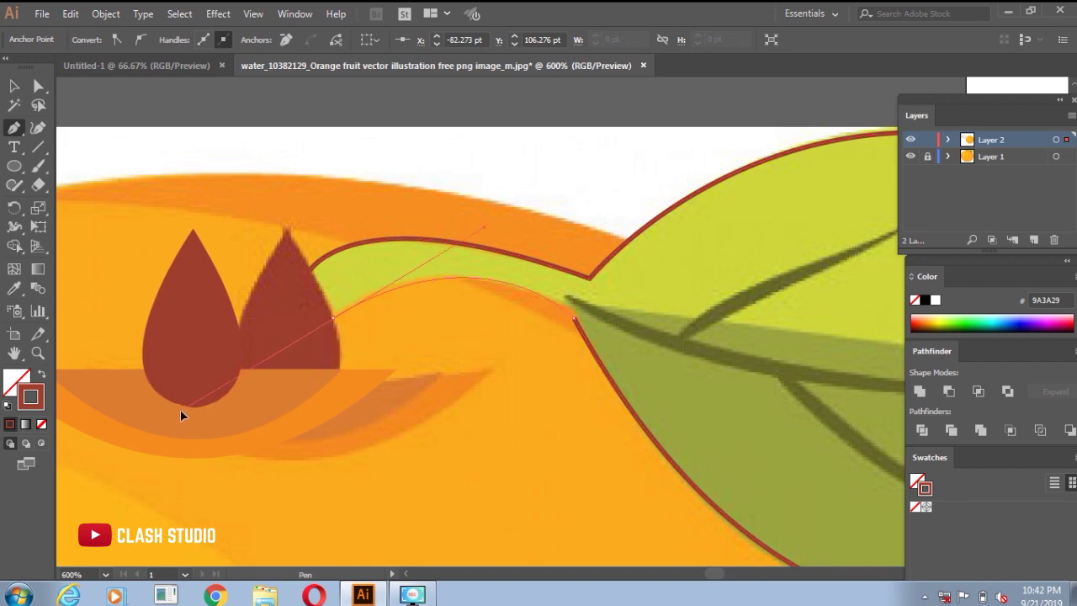
scroll(219, 408, "down", 3)
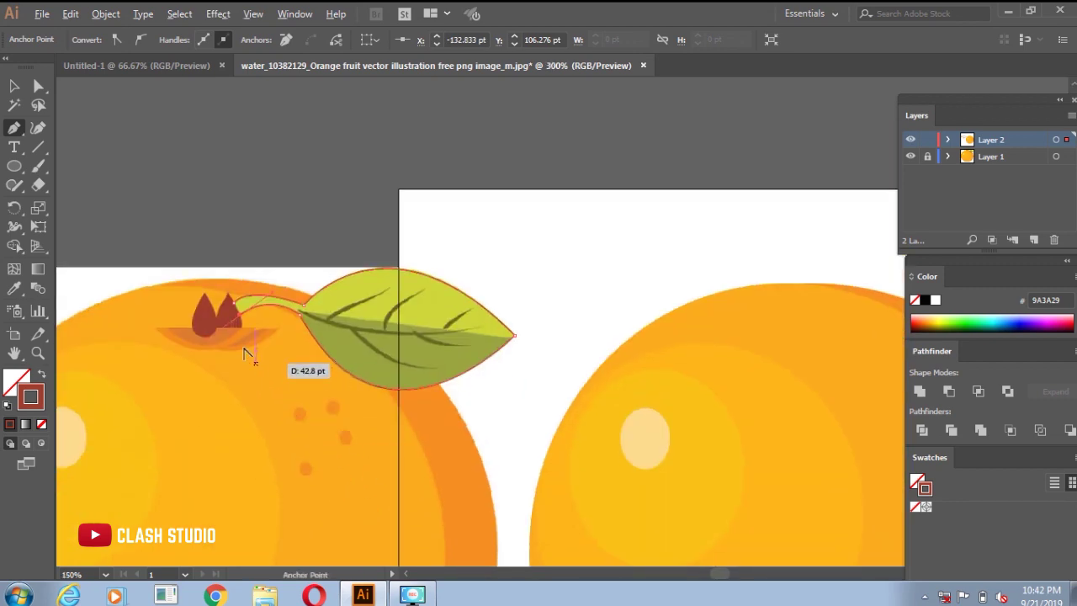
scroll(225, 307, "up", 4)
left_click_drag(223, 307, 188, 240)
scroll(187, 241, "down", 3)
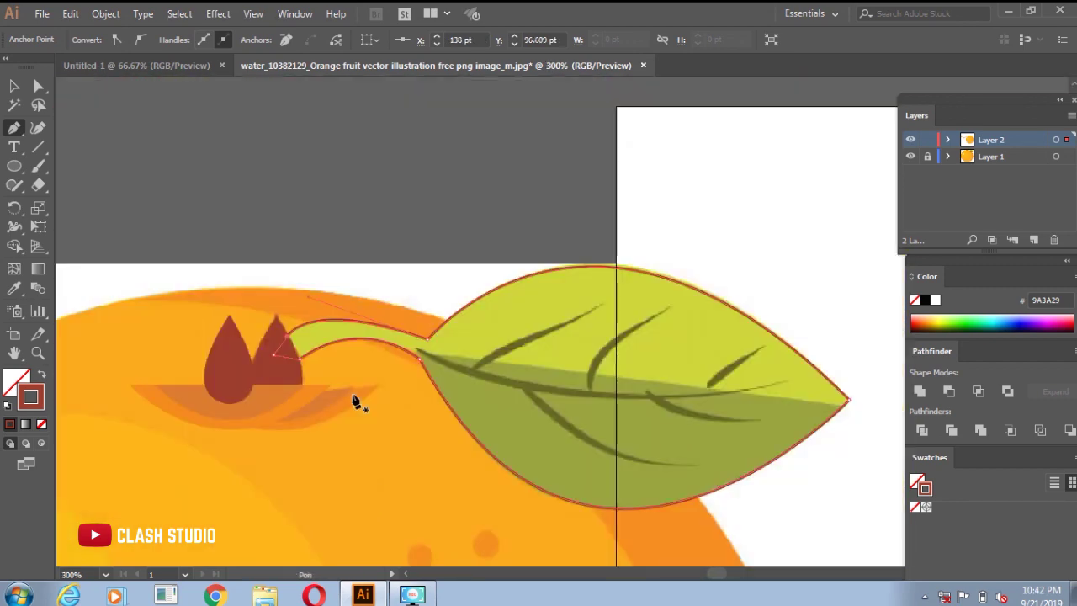
Step: Fill the stem-and-leaf outline with the sampled yellow-green CDD436
left_click(390, 305)
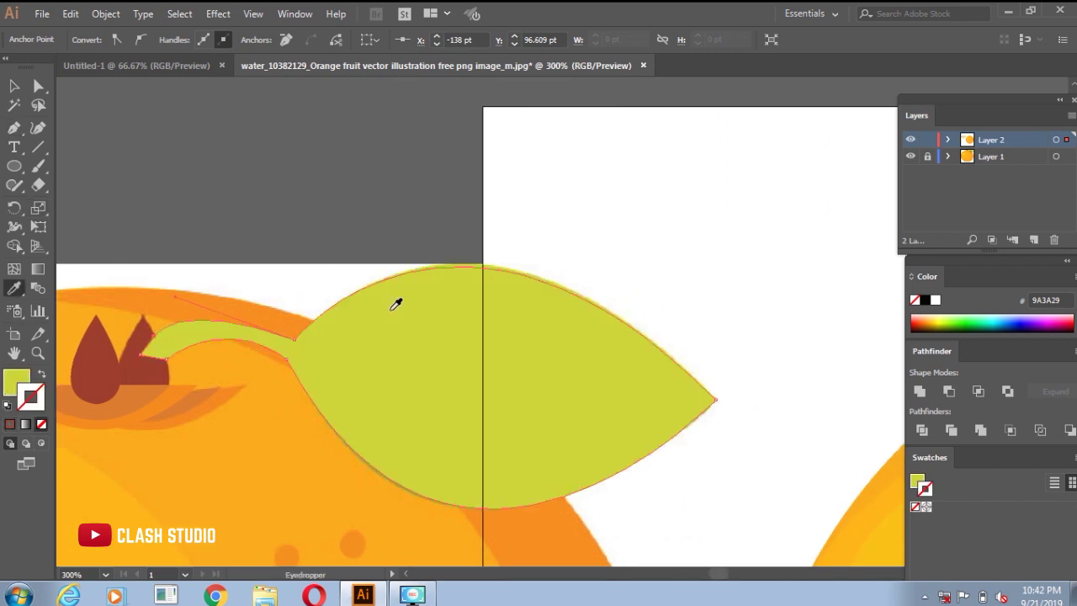
key("v")
key("shift+x")
Step: Trace the leaf's lower half from left tip to right tip as a closed shape
left_click(541, 216)
scroll(440, 423, "up", 3)
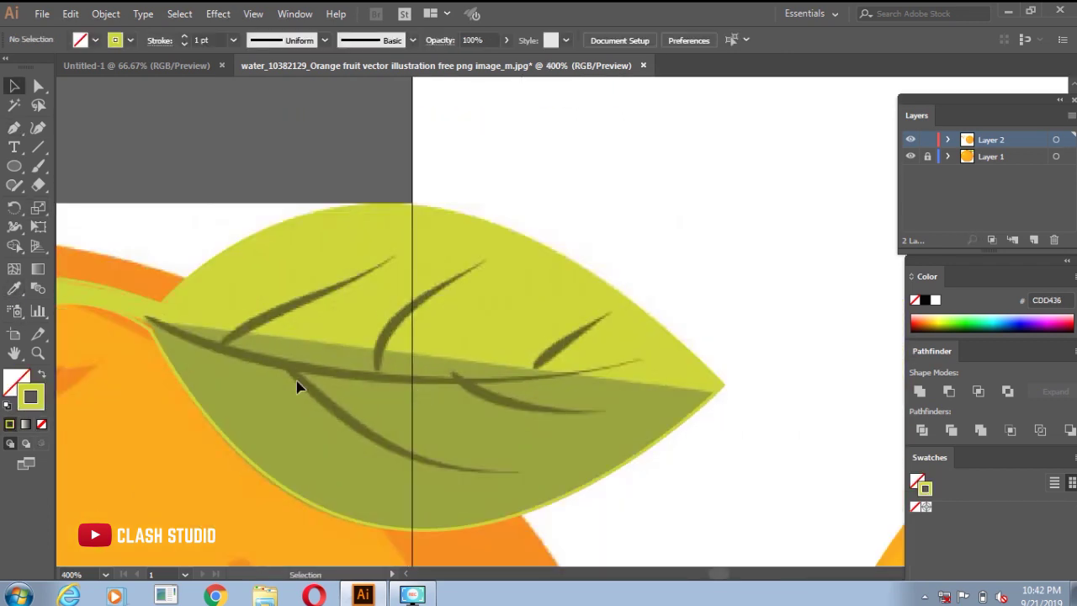
left_click(145, 318)
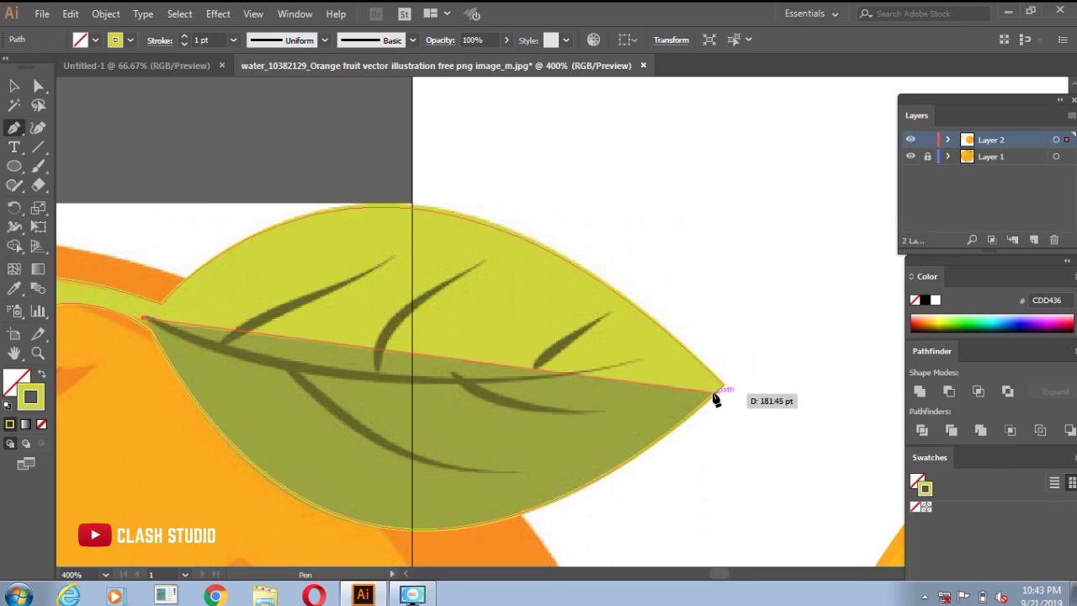
left_click(715, 392)
key("ctrl+minus")
key("ctrl+minus")
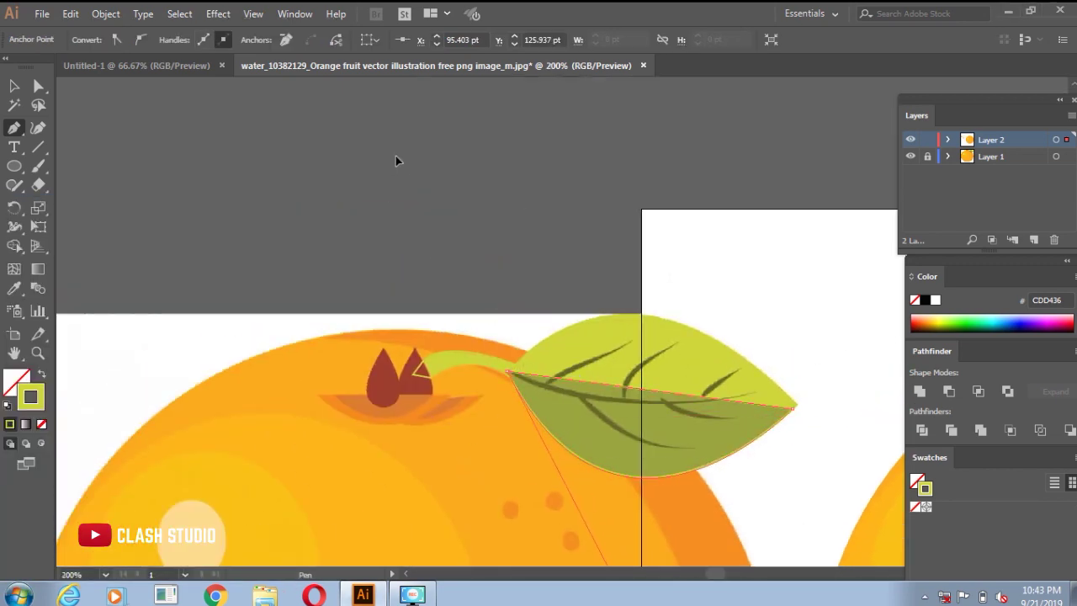
left_click_drag(396, 160, 397, 158)
scroll(575, 419, "up", 2)
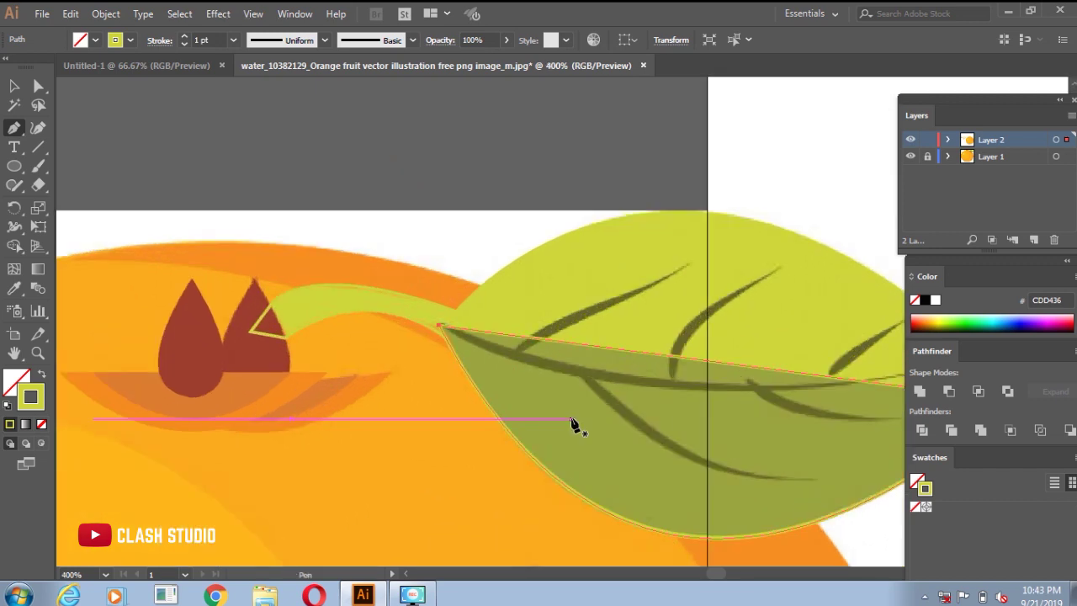
Step: Fill the lower half with the sampled darker green 98A33C, then deselect it
key("i")
left_click(576, 424)
scroll(580, 426, "down", 1)
left_click(510, 286)
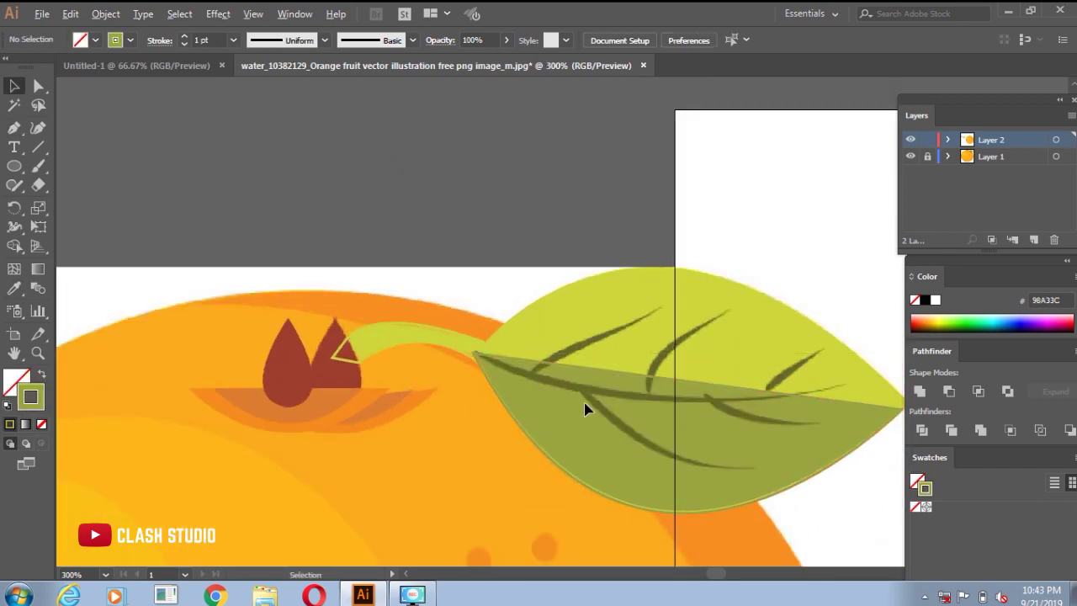
scroll(568, 402, "up", 1)
Step: Begin the midrib vein path at the leaf base
key("p")
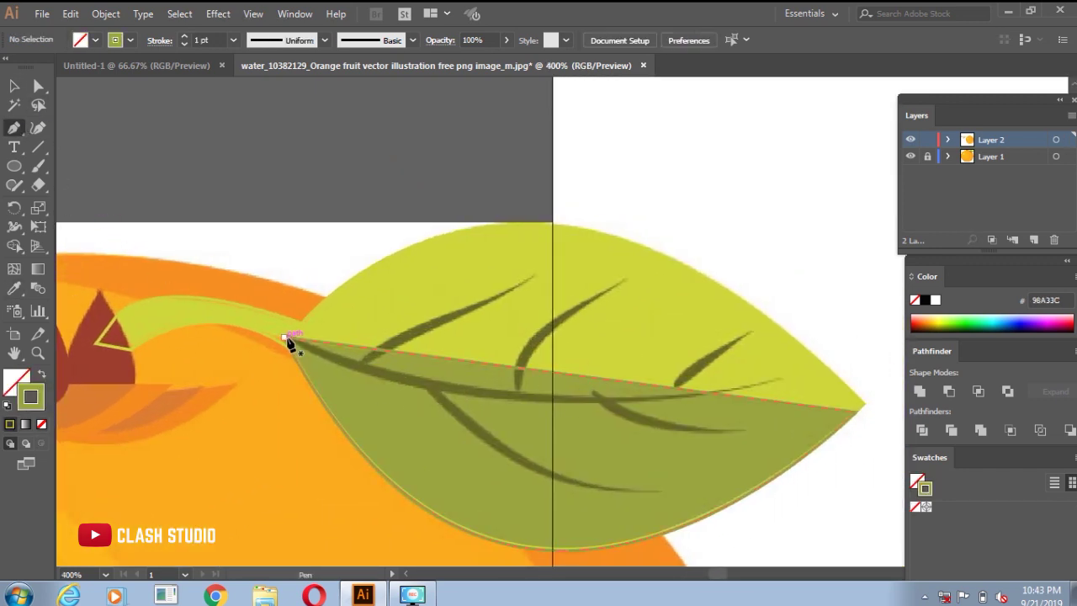
left_click(288, 340)
scroll(841, 387, "right", 3)
scroll(683, 405, "up", 2)
Step: Close the curved midrib shape and fill it with the sampled dark vein green
mouse_move(664, 437)
left_mouse_down()
mouse_move(948, 391)
mouse_move(948, 379)
left_mouse_up()
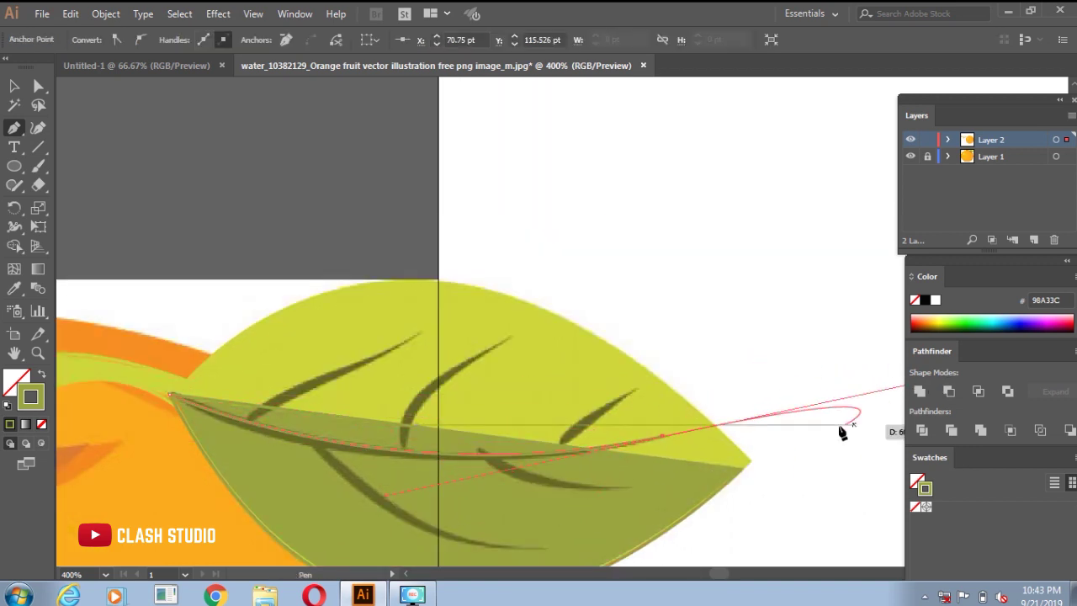
scroll(151, 404, "left", 2)
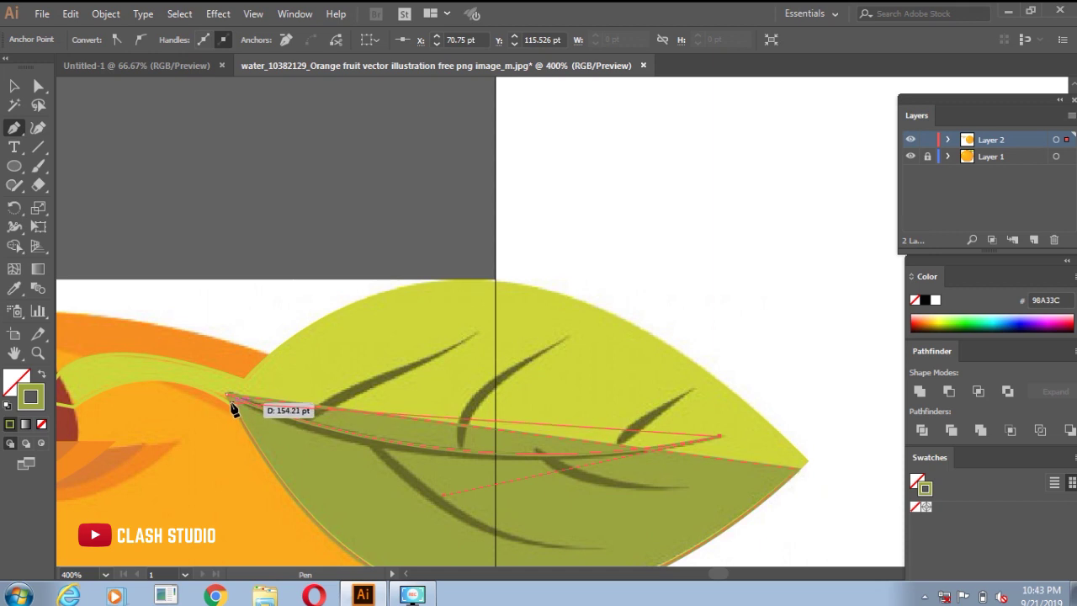
scroll(225, 402, "down", 2)
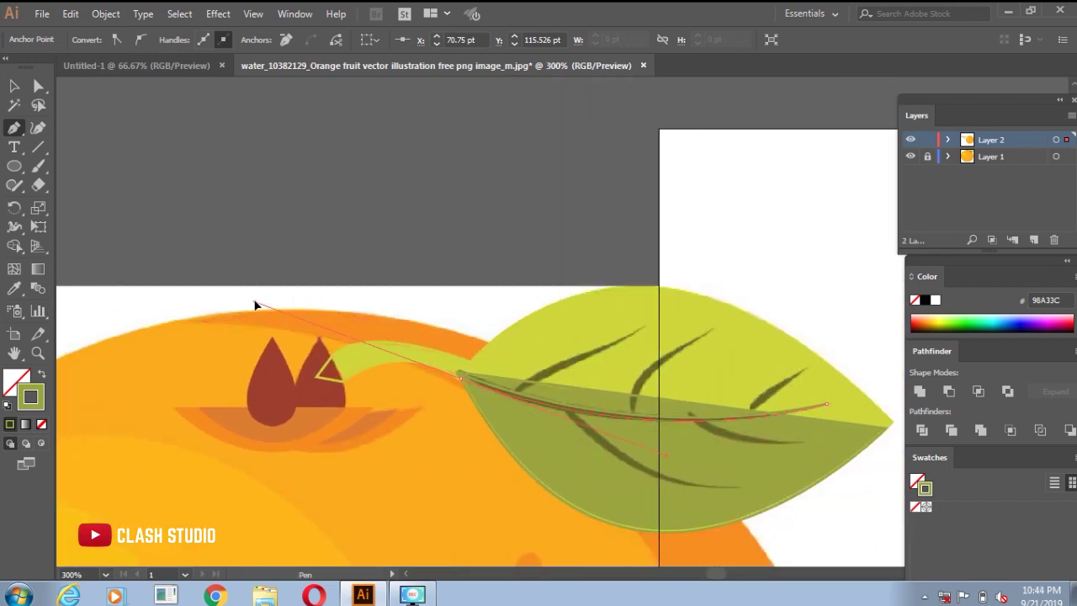
scroll(615, 441, "up", 3)
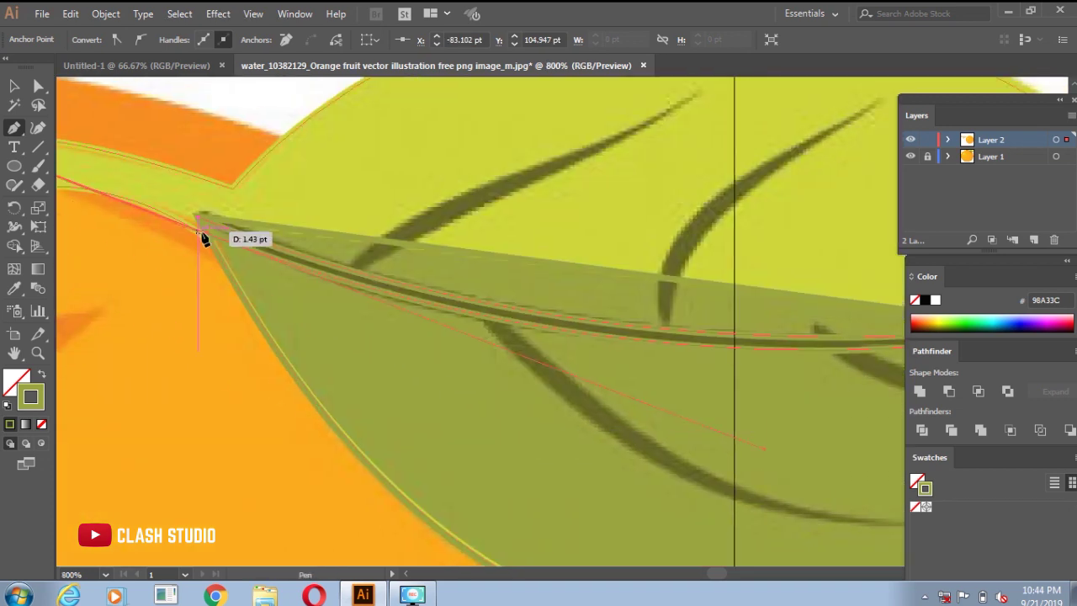
left_click(14, 290)
left_click(411, 216)
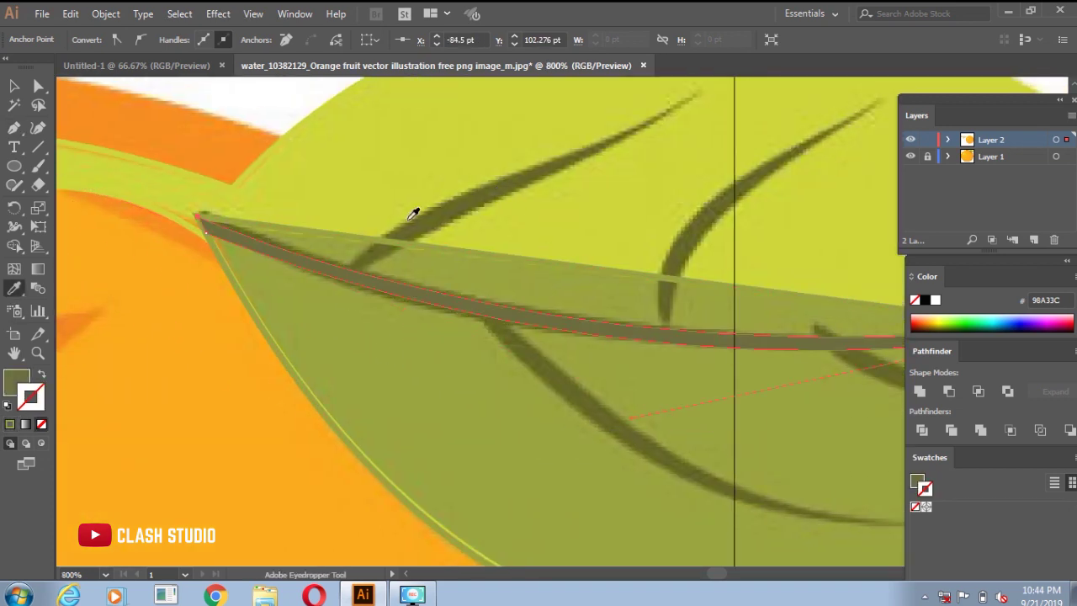
key("ctrl+minus")
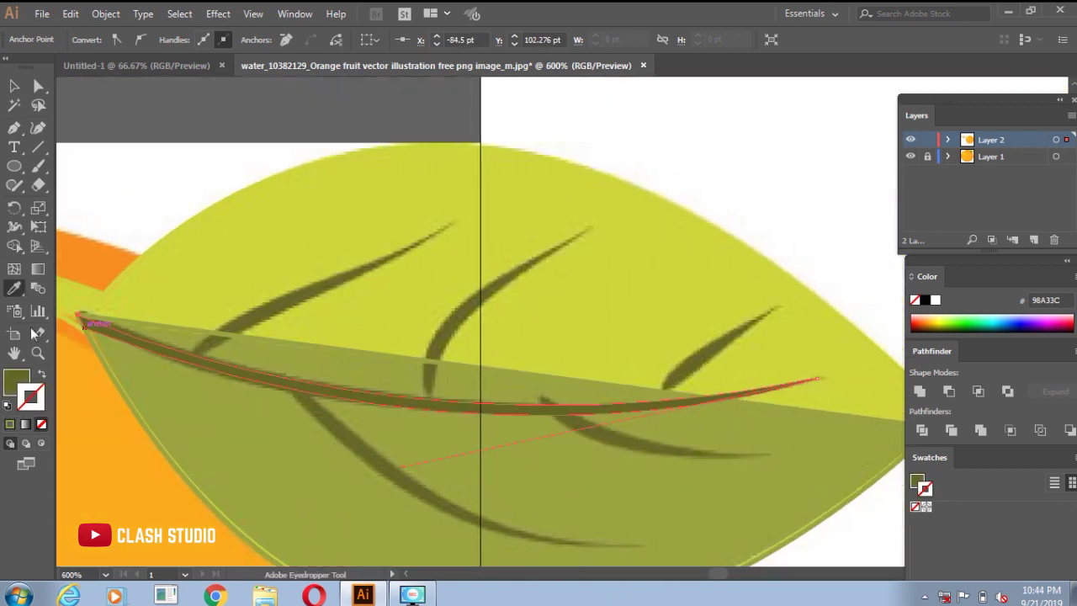
Step: Trace the first two side veins as closed curved shapes meeting the midrib
key("p")
left_click(446, 222)
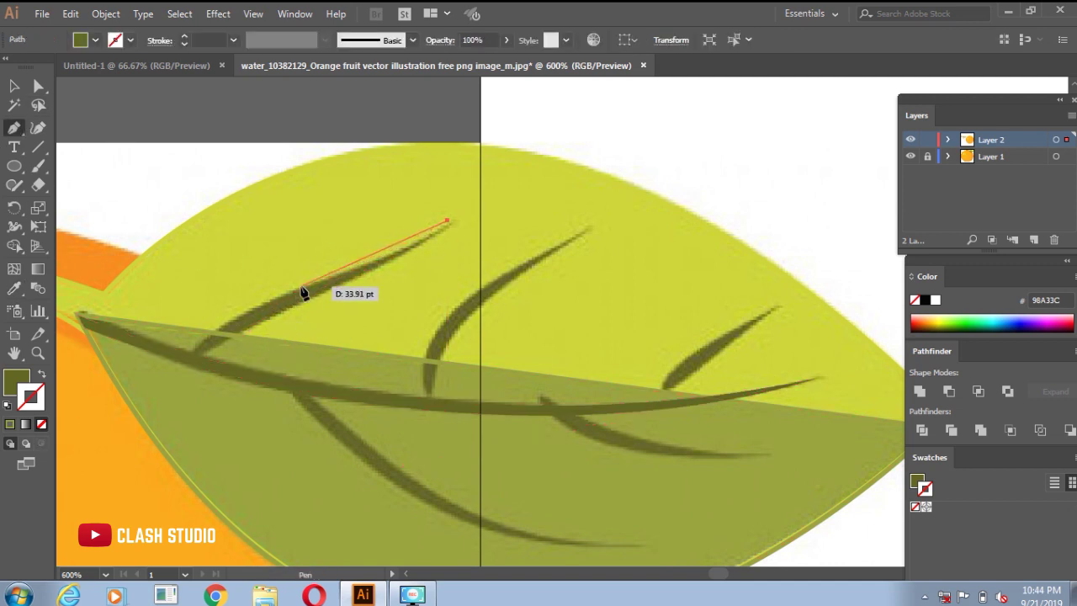
mouse_move(295, 292)
left_mouse_down()
mouse_move(175, 328)
mouse_move(154, 393)
left_mouse_up()
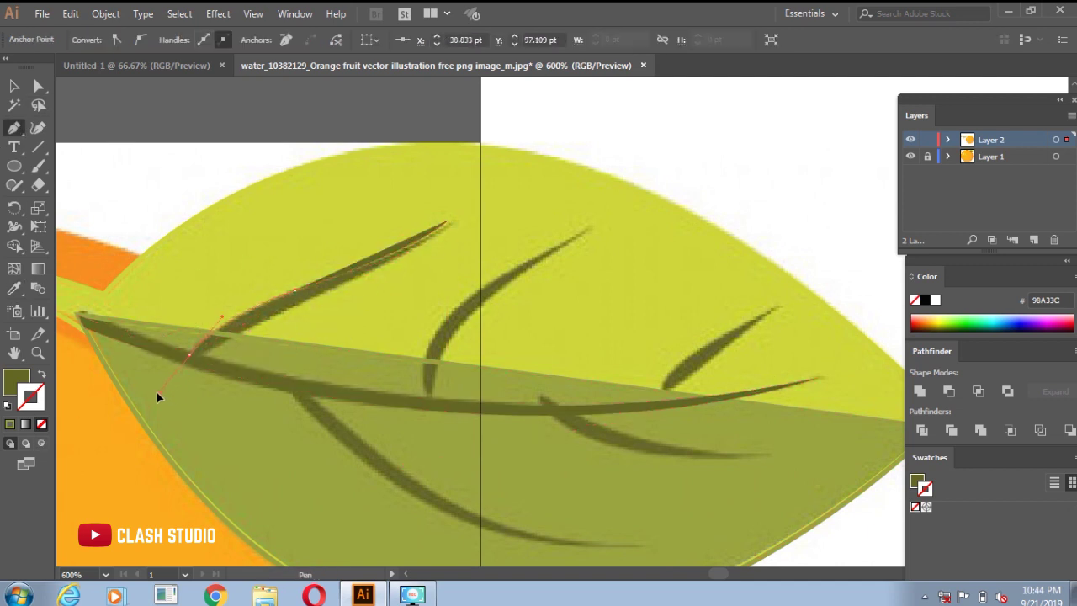
left_click(193, 355)
key("shift+x")
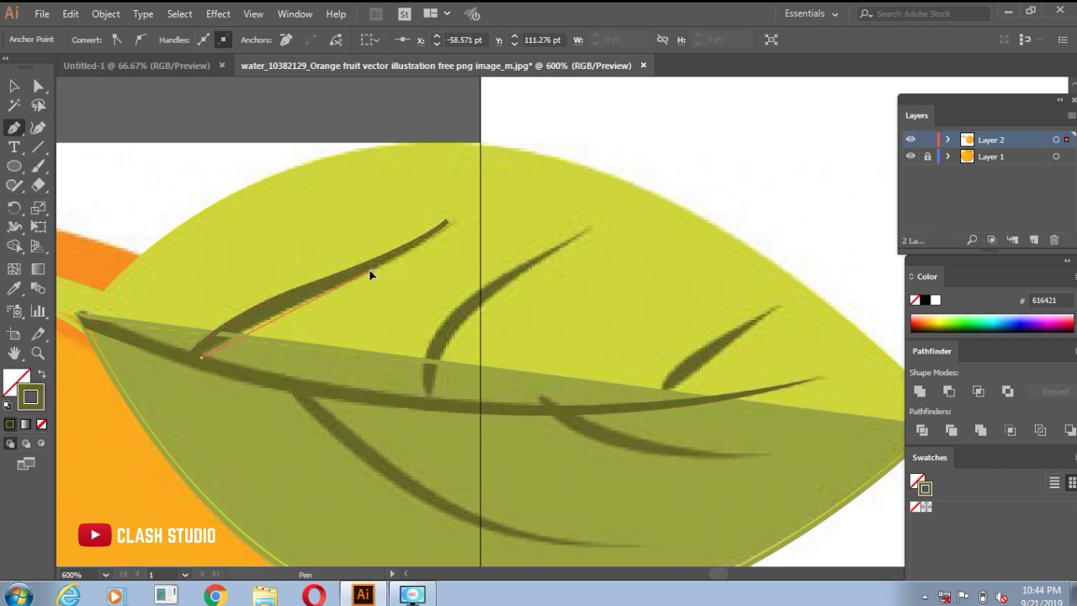
left_click(447, 223)
scroll(504, 277, "down", 2)
scroll(505, 320, "right", 3)
left_click(337, 348)
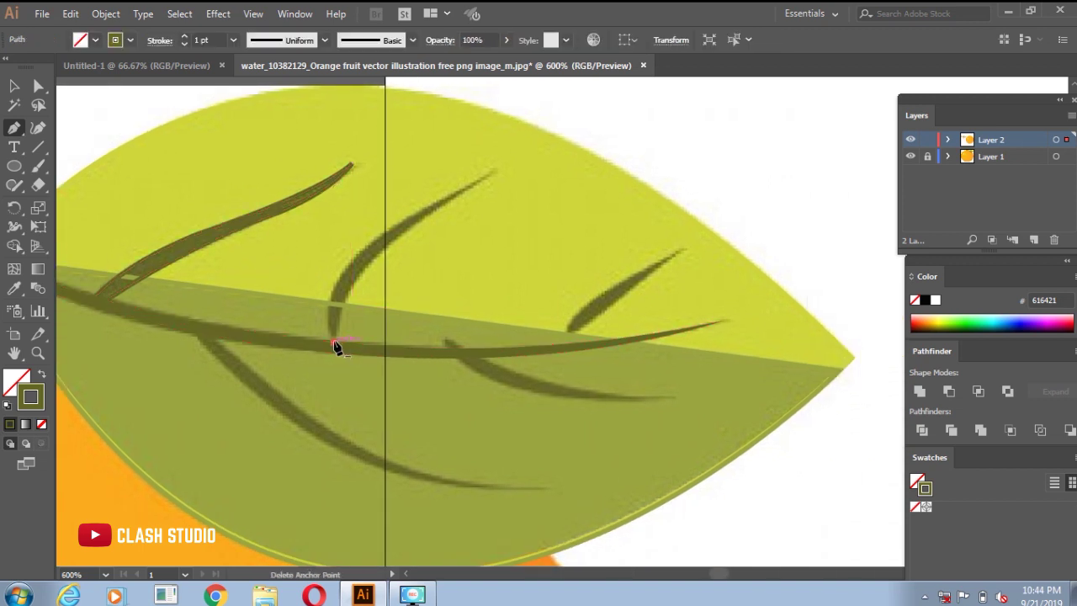
scroll(496, 219, "up", 1)
mouse_move(492, 209)
left_mouse_down()
mouse_move(648, 158)
mouse_move(691, 120)
left_mouse_up()
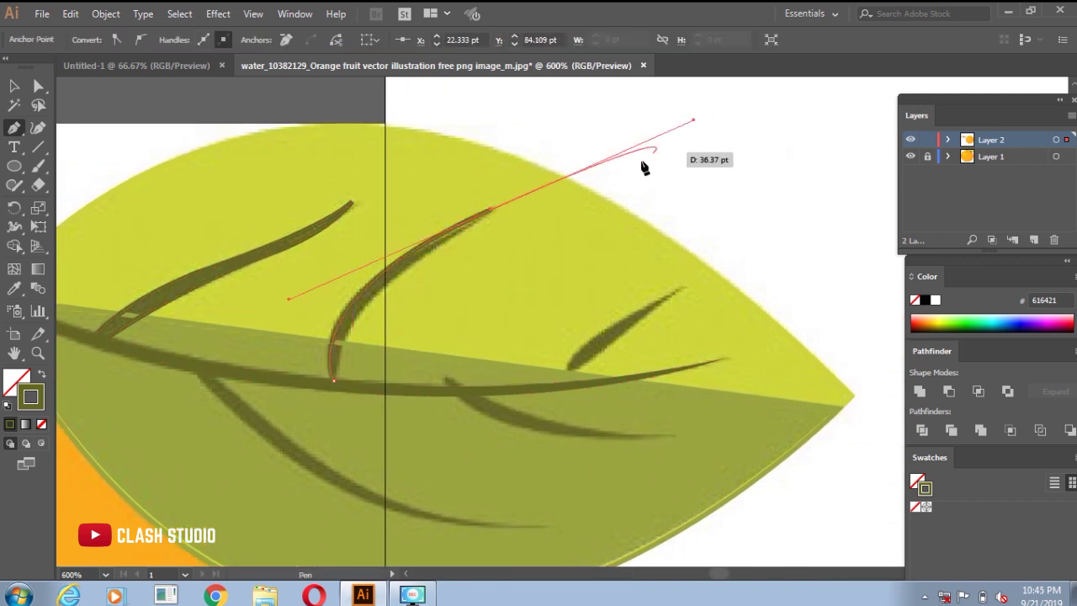
mouse_move(333, 381)
left_mouse_down()
mouse_move(348, 484)
mouse_move(321, 486)
left_mouse_up()
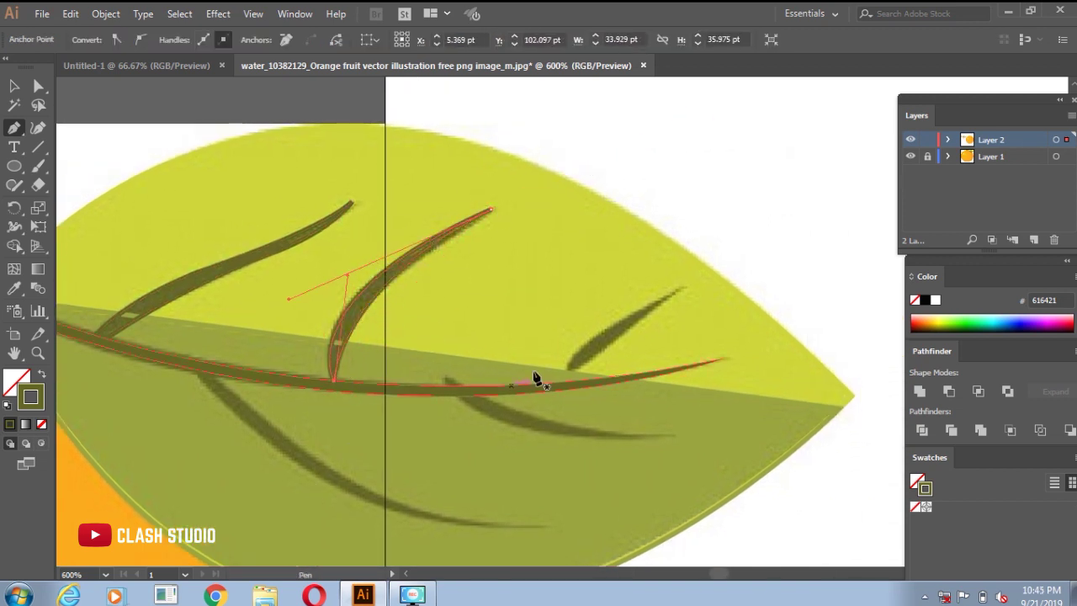
Step: Trace the next side vein and start the lower curved vein
scroll(538, 337, "right", 3)
left_click(564, 289)
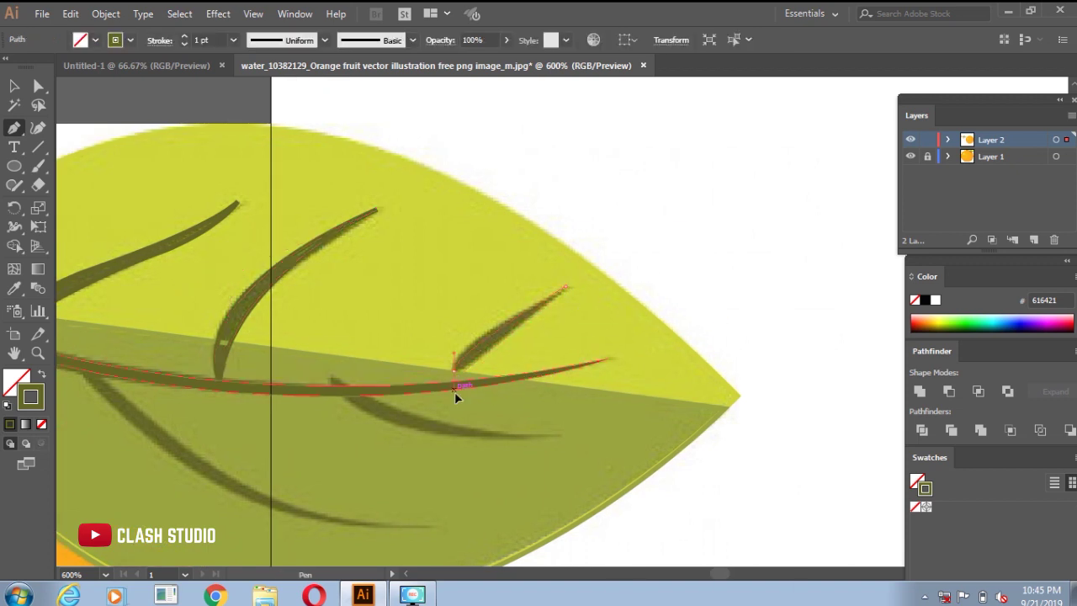
mouse_move(456, 395)
left_mouse_down()
mouse_move(508, 392)
mouse_move(488, 385)
left_mouse_up()
mouse_move(564, 289)
left_mouse_down()
mouse_move(569, 308)
mouse_move(669, 321)
left_mouse_up()
scroll(396, 329, "down", 3)
left_click(333, 280)
left_click_drag(716, 350, 716, 345)
left_click(556, 339)
scroll(420, 340, "up", 2)
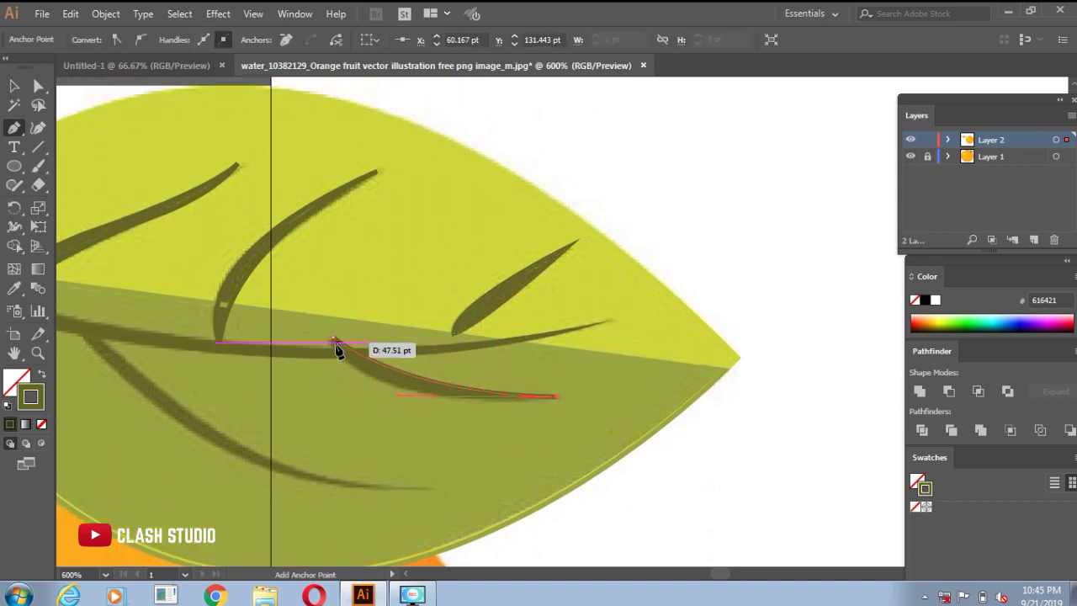
left_click_drag(333, 337, 296, 296)
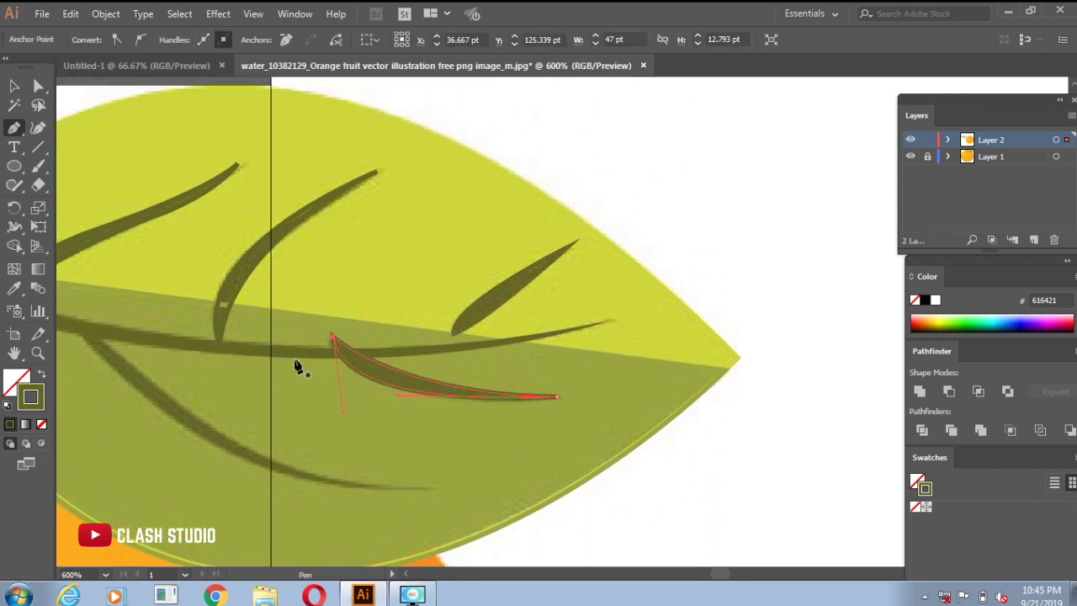
scroll(311, 345, "left", 6)
Step: Trace the long lower curved vein along the midrib as a closed shape
left_click(327, 338)
scroll(622, 480, "down", 2)
scroll(622, 479, "right", 1)
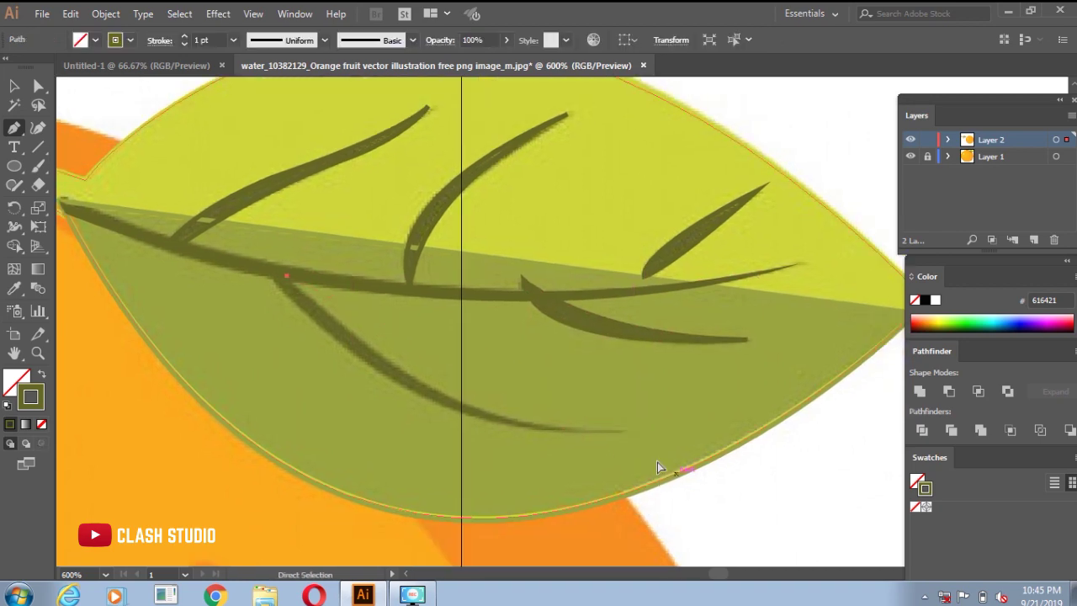
left_click(614, 443)
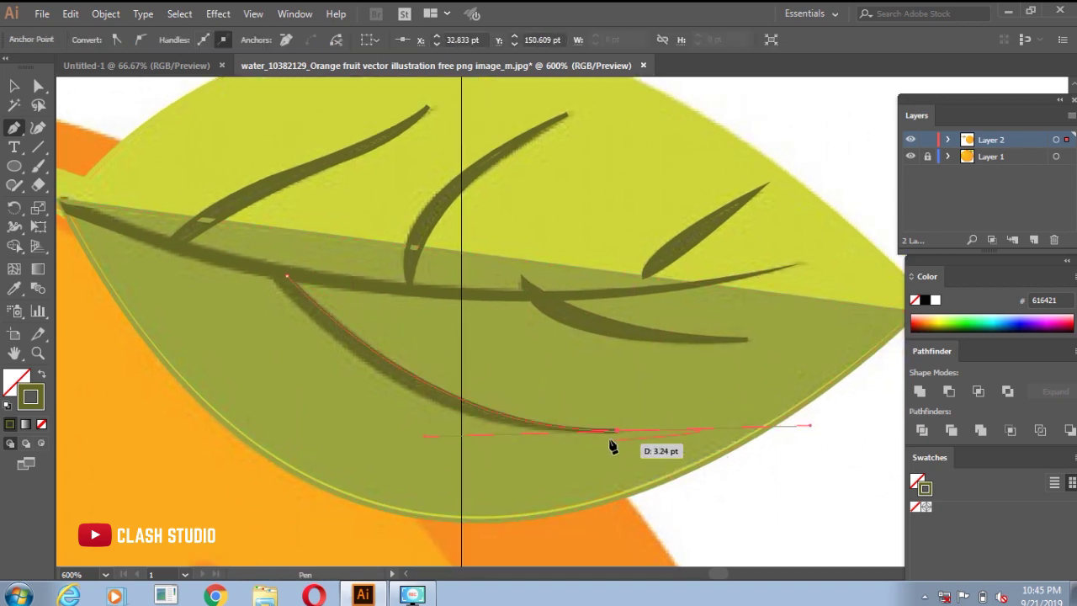
scroll(463, 421, "down", 3)
scroll(474, 409, "down", 3)
scroll(594, 378, "up", 4)
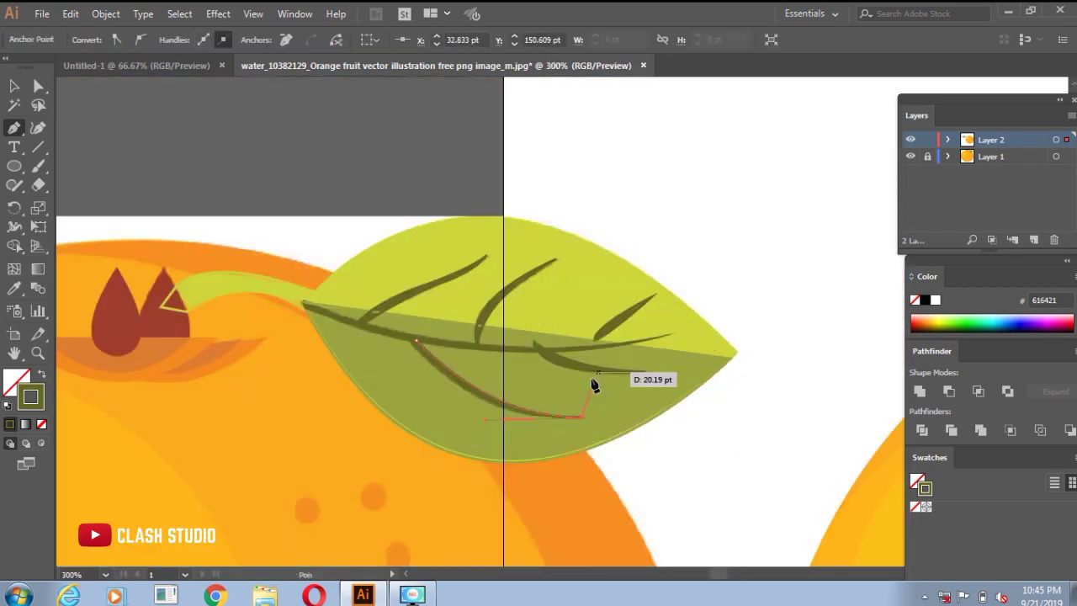
scroll(446, 379, "up", 1)
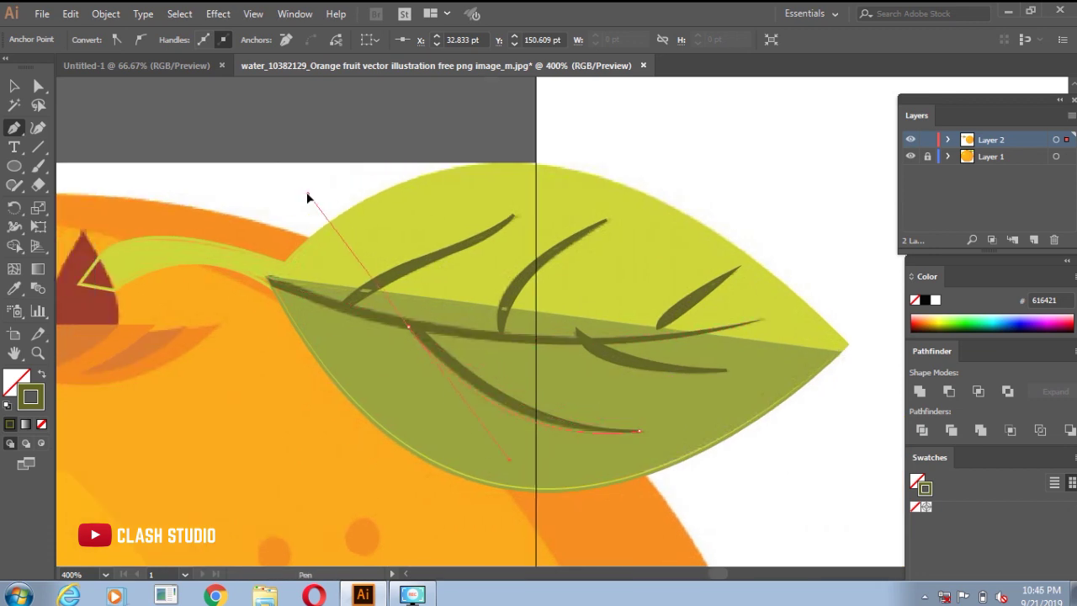
left_click_drag(340, 236, 308, 222)
left_click(408, 326)
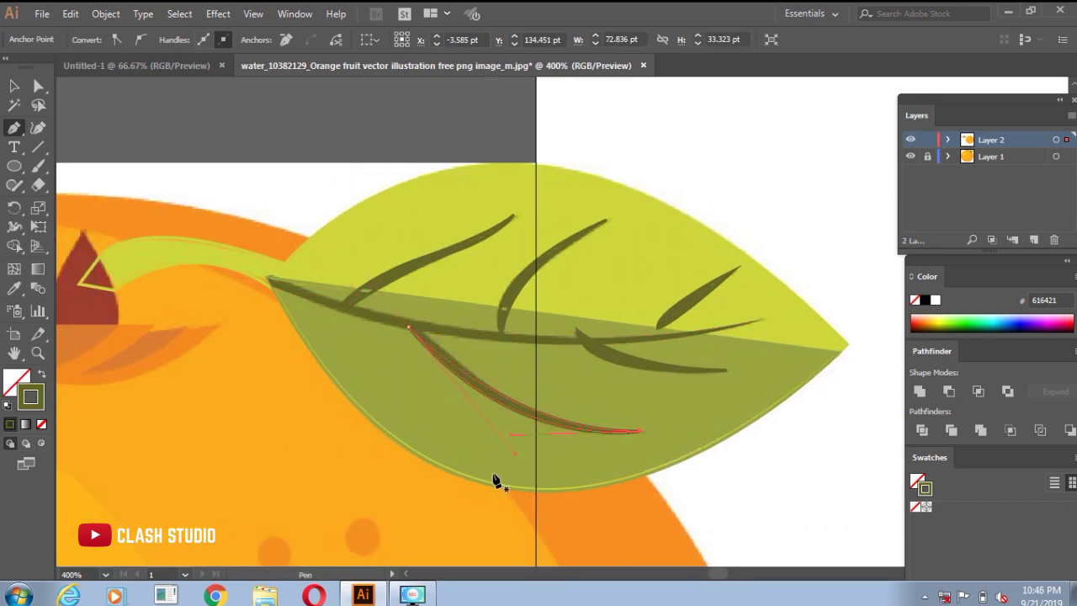
Step: Deselect and check the finished vein shape
key("v")
left_click(401, 459)
left_click(410, 446)
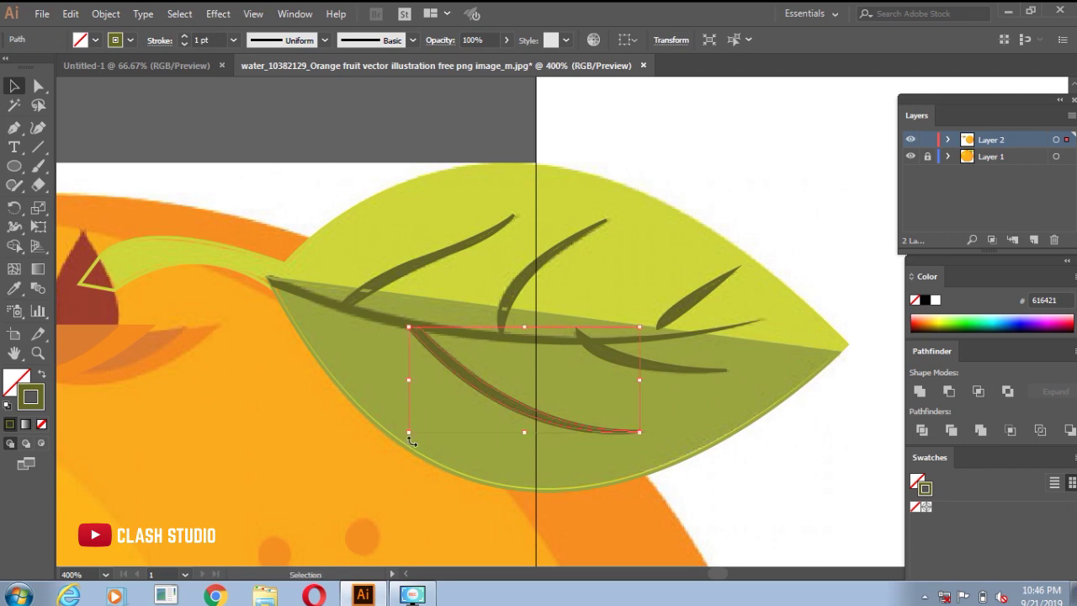
left_click(392, 493)
Step: Nudge the stem copy onto the original stem
scroll(392, 492, "down", 4)
scroll(353, 495, "down", 1)
scroll(328, 495, "up", 4)
left_click(265, 414)
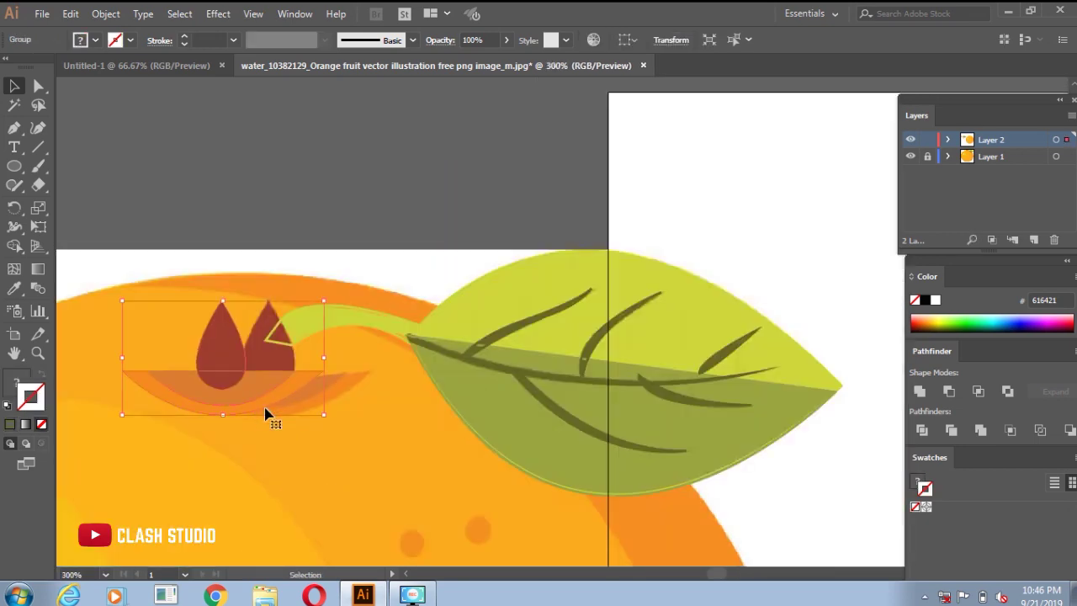
key("shift+Right")
key("shift+Right")
left_click(378, 462)
scroll(383, 462, "down", 2)
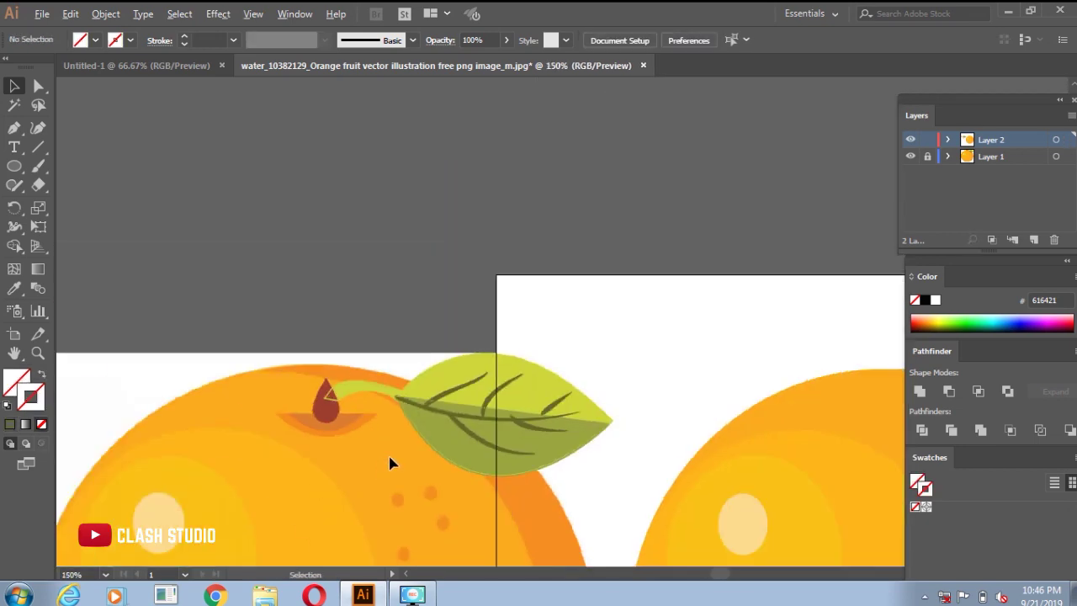
scroll(361, 421, "down", 2)
Step: Move the stem, leaf and peel dots together onto the vector orange
left_click_drag(264, 140, 483, 389)
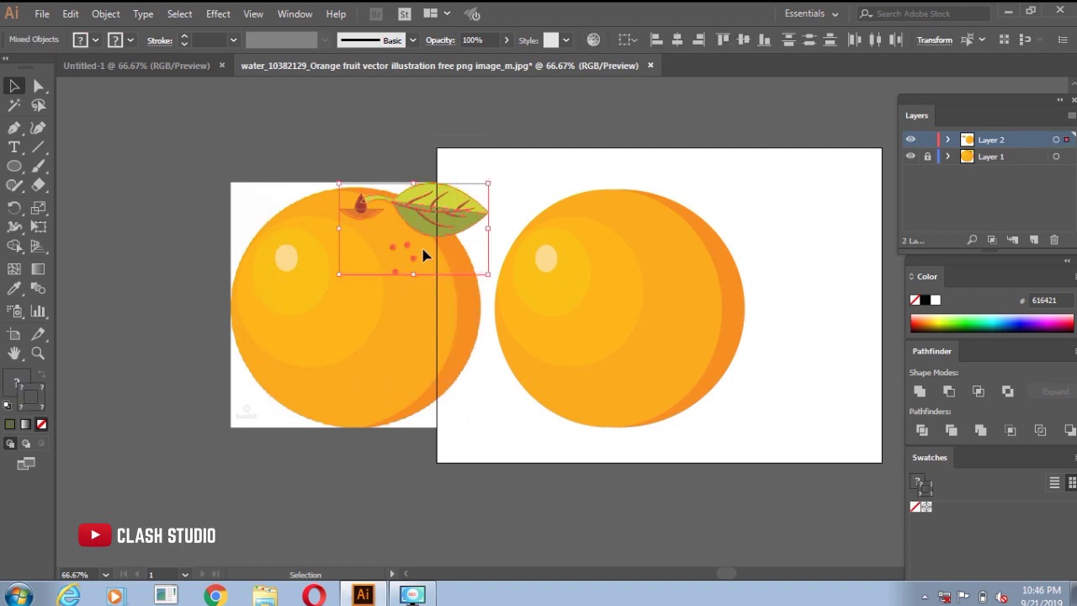
left_click_drag(403, 217, 709, 216)
left_click(796, 253)
scroll(760, 238, "up", 2)
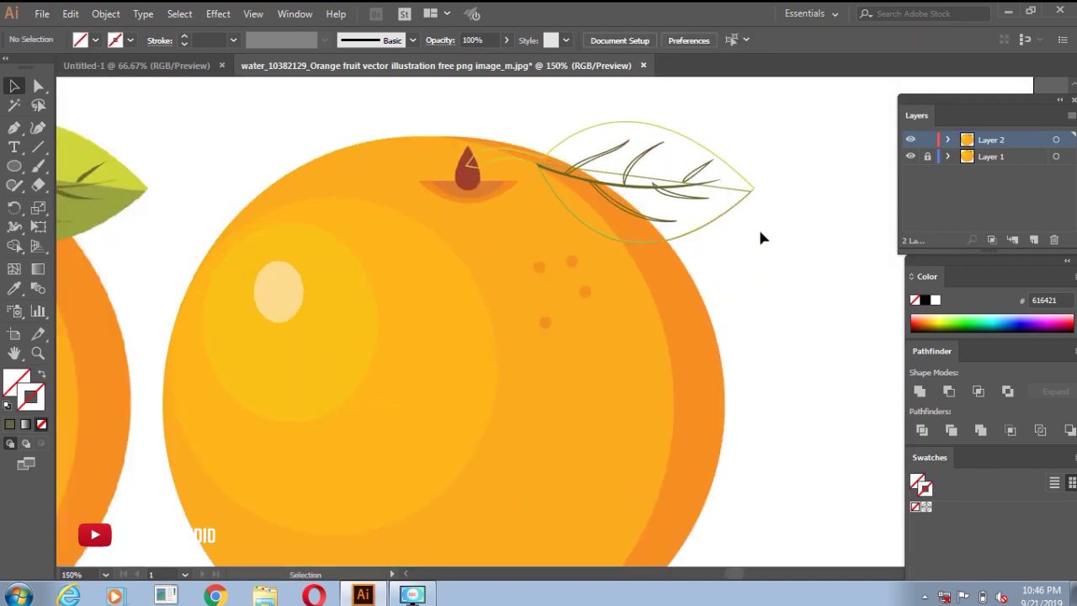
scroll(760, 239, "up", 2)
Step: Turn the upper leaf outline into a solid fill
left_click(701, 318)
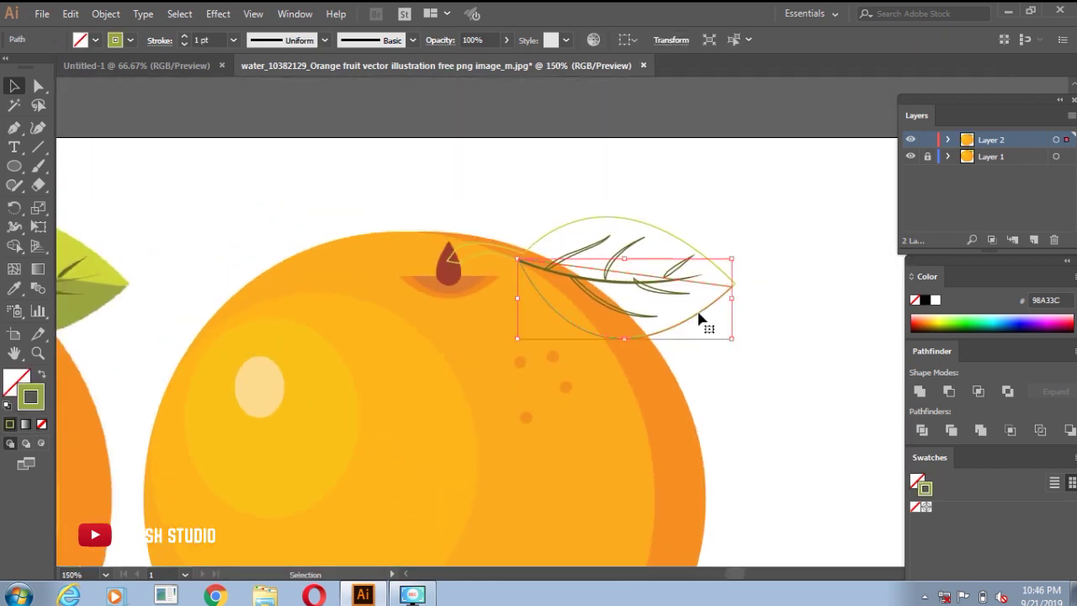
left_click(670, 229)
key("shift+x")
scroll(615, 272, "up", 2)
Step: Convert each of the five leaf veins from outline to solid dark-green fill
left_click(612, 255)
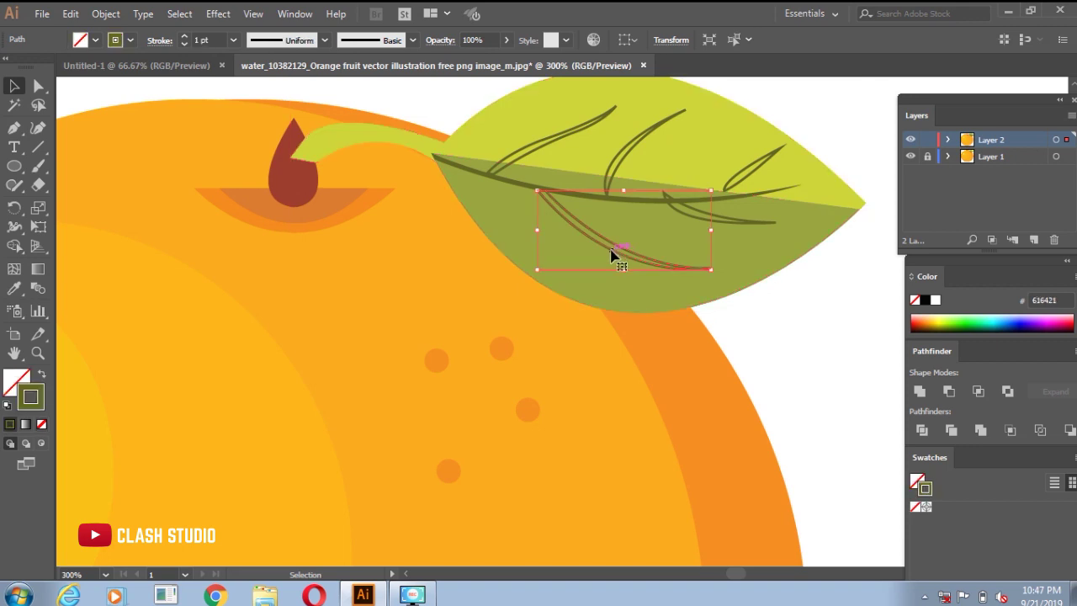
key("shift+x")
left_click(540, 145)
key("shift+x")
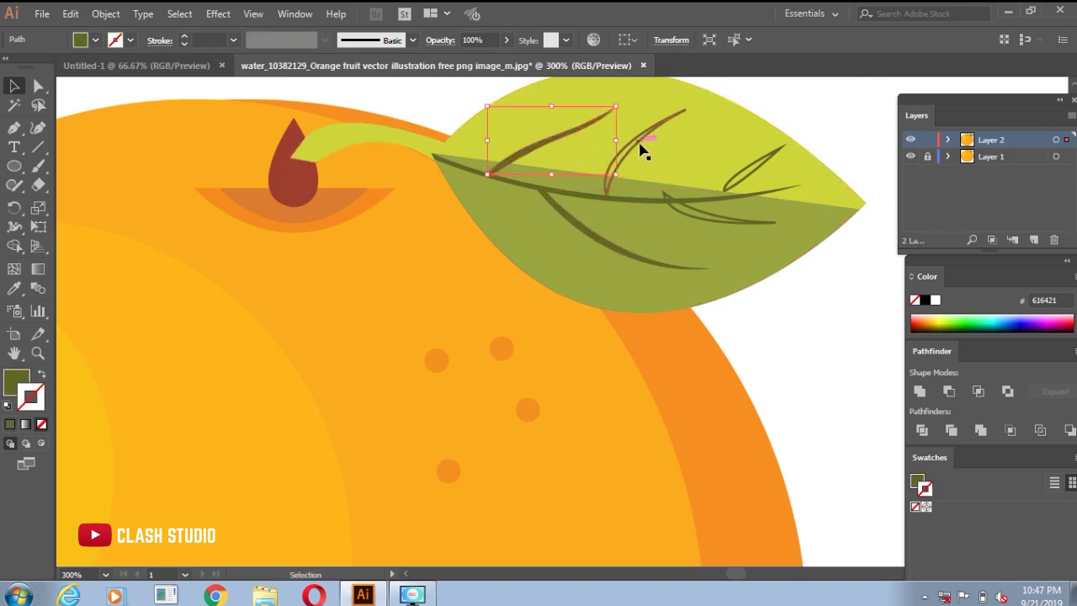
left_click(642, 139)
key("shift+x")
left_click(772, 169)
key("shift+x")
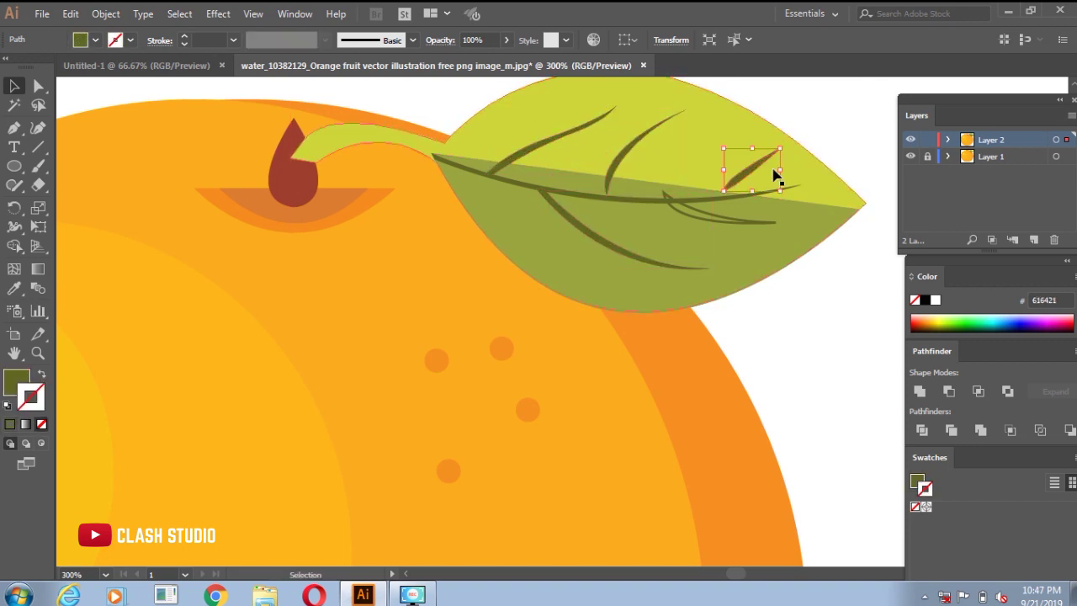
left_click(698, 220)
key("shift+x")
Step: Check the stem, then zoom out to view both whole oranges
left_click(399, 137)
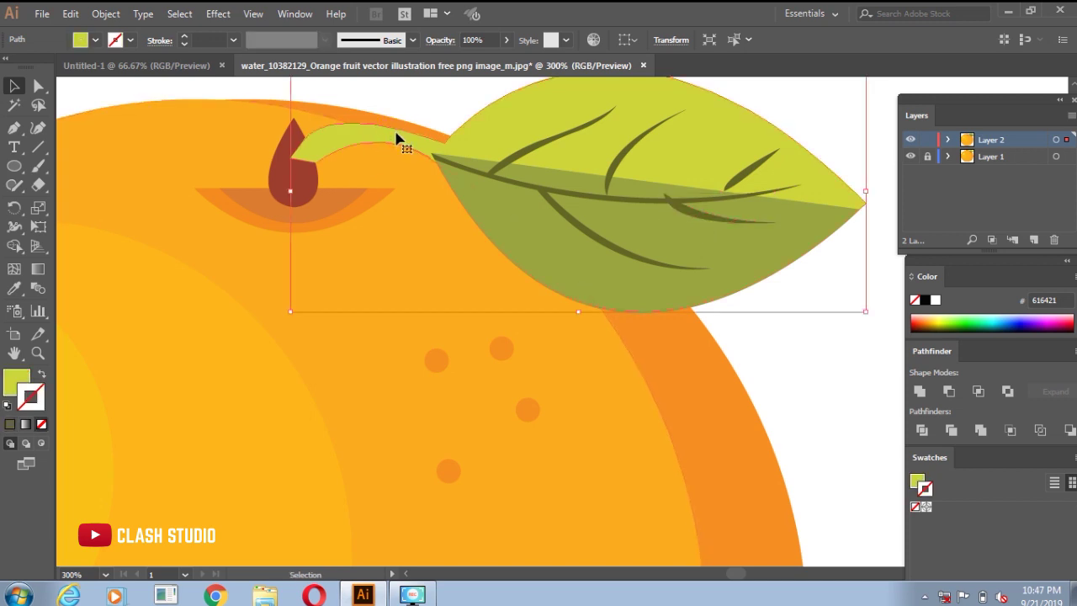
left_click(833, 378)
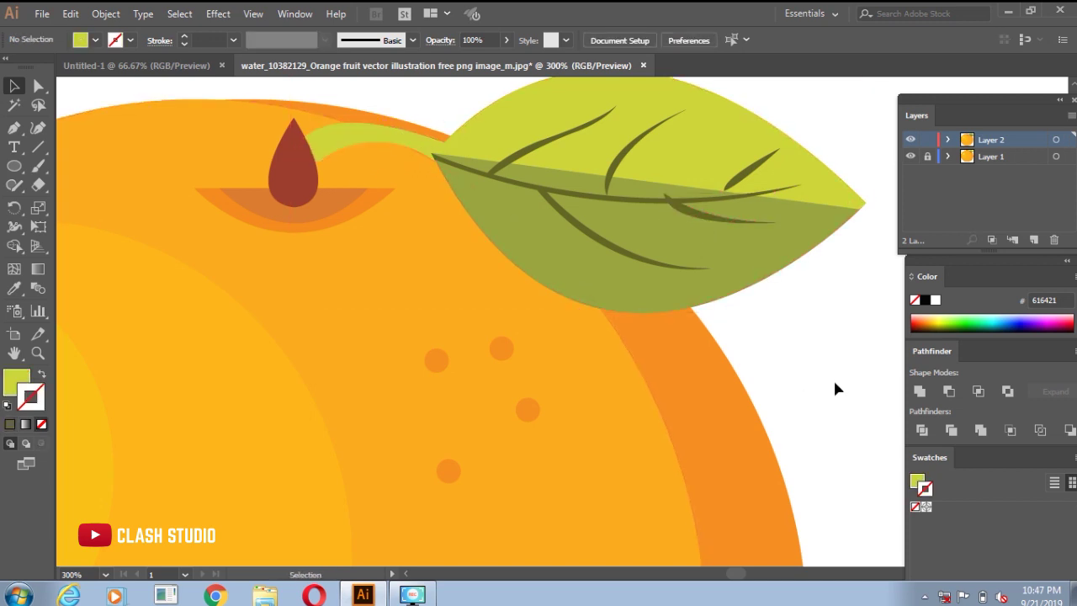
key("ctrl+minus")
key("ctrl+minus")
key("ctrl+minus")
scroll(405, 384, "down", 3)
Step: Unlock the reference layer and delete the reference orange picture
left_click(925, 157)
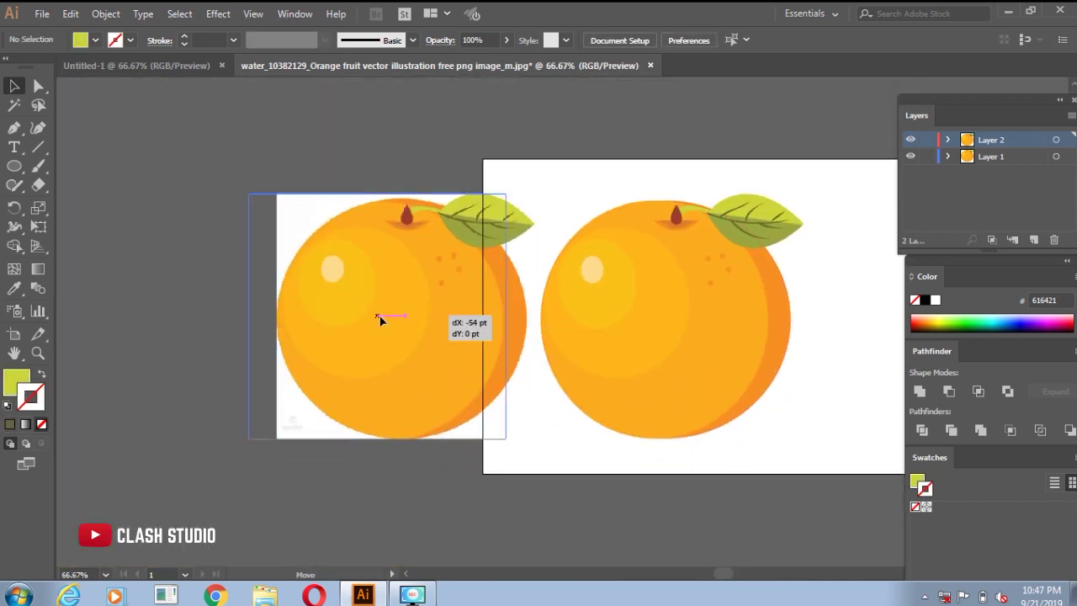
left_click_drag(454, 320, 347, 333)
key("Delete")
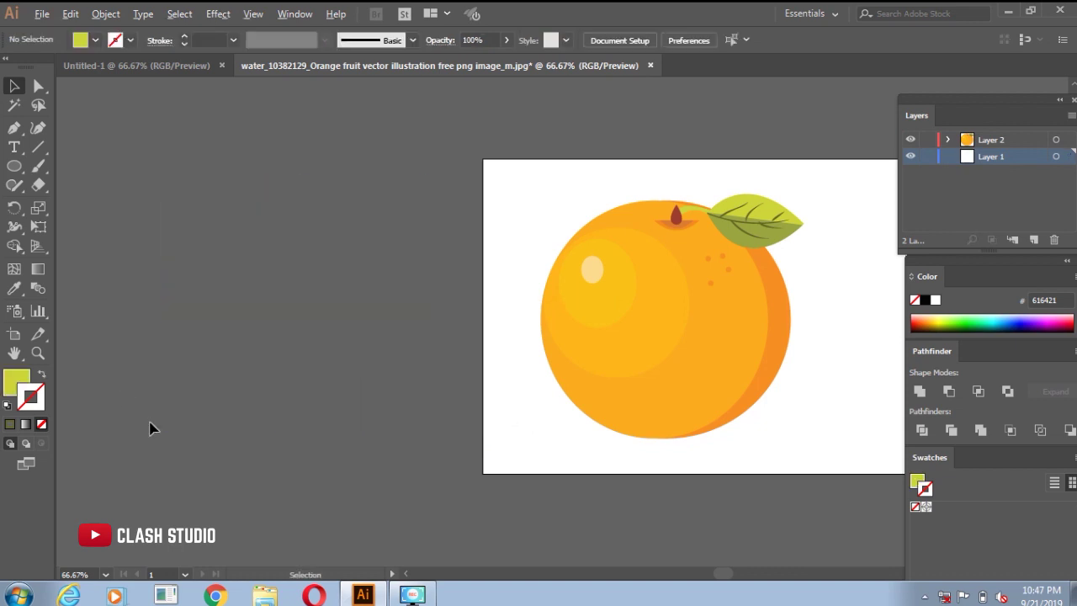
scroll(149, 429, "down", 2)
Step: Group all parts of the vector orange together
key("ctrl+a")
right_click(437, 398)
left_click(454, 246)
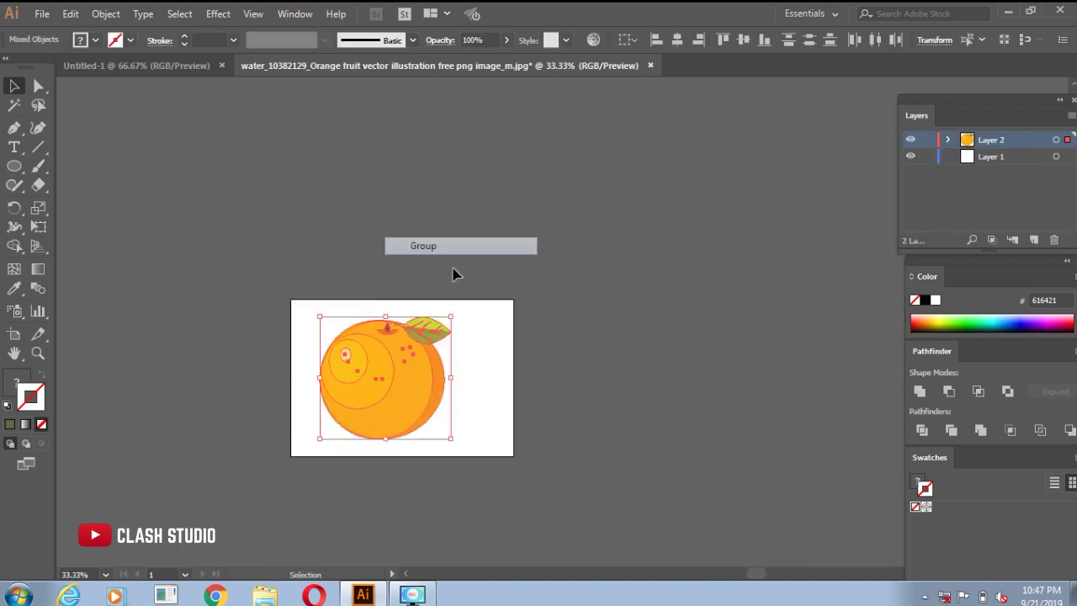
scroll(215, 477, "up", 1)
mouse_move(452, 344)
left_mouse_down()
mouse_move(495, 332)
mouse_move(469, 334)
left_mouse_up()
Step: Enter the group to check the highlight circle, then exit it
double_click(503, 350)
left_click(508, 349)
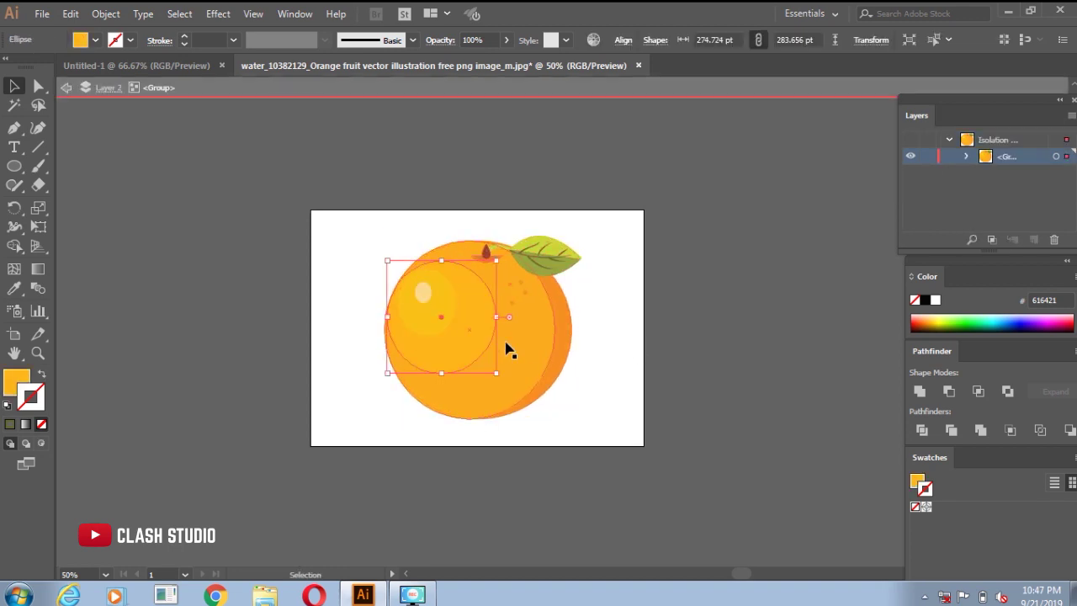
double_click(837, 280)
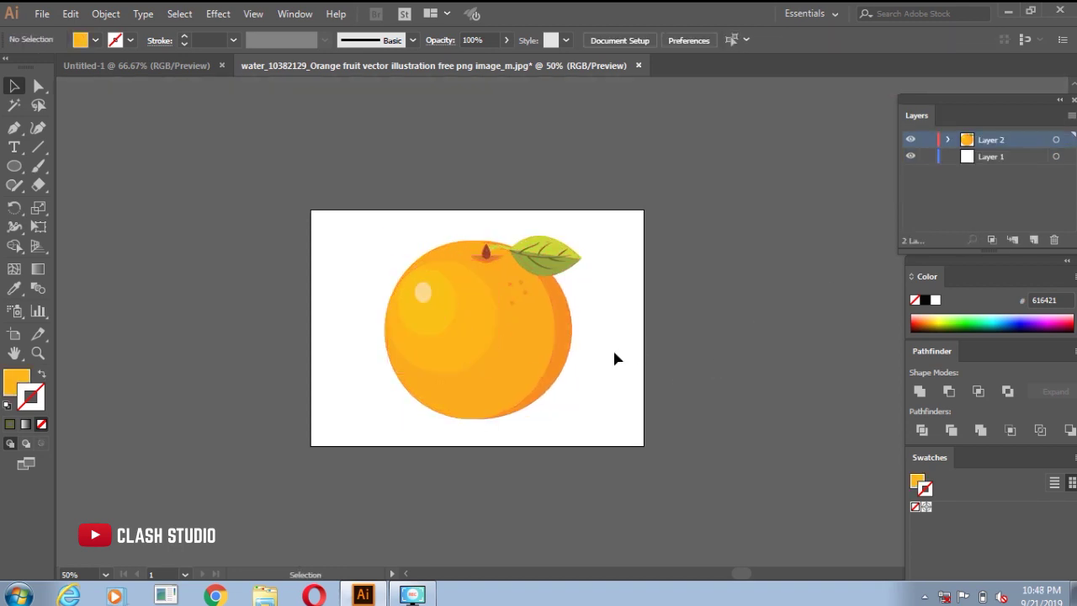
scroll(615, 359, "up", 2)
scroll(466, 327, "down", 1)
Step: Save the artwork in Adobe Illustrator (*.AI) format, accepting the default Illustrator Options
left_click(42, 13)
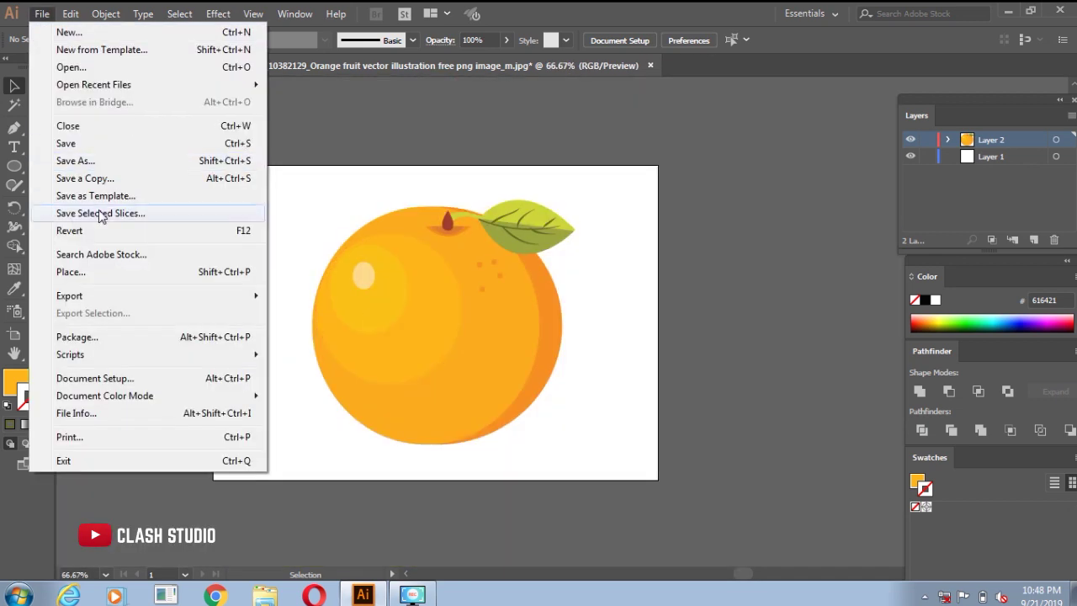
left_click(76, 161)
left_click(294, 321)
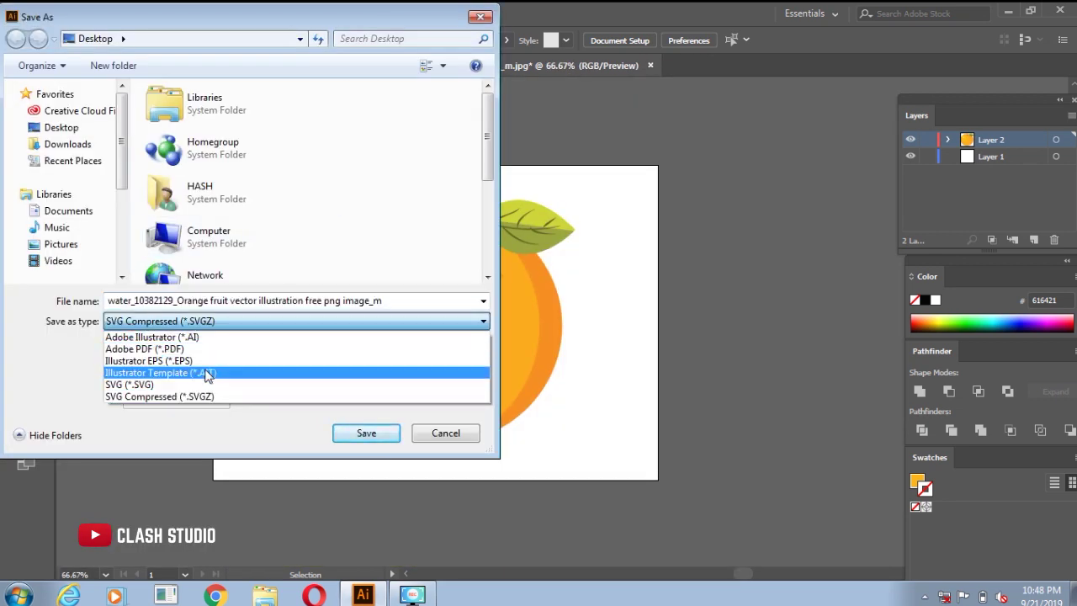
left_click(169, 336)
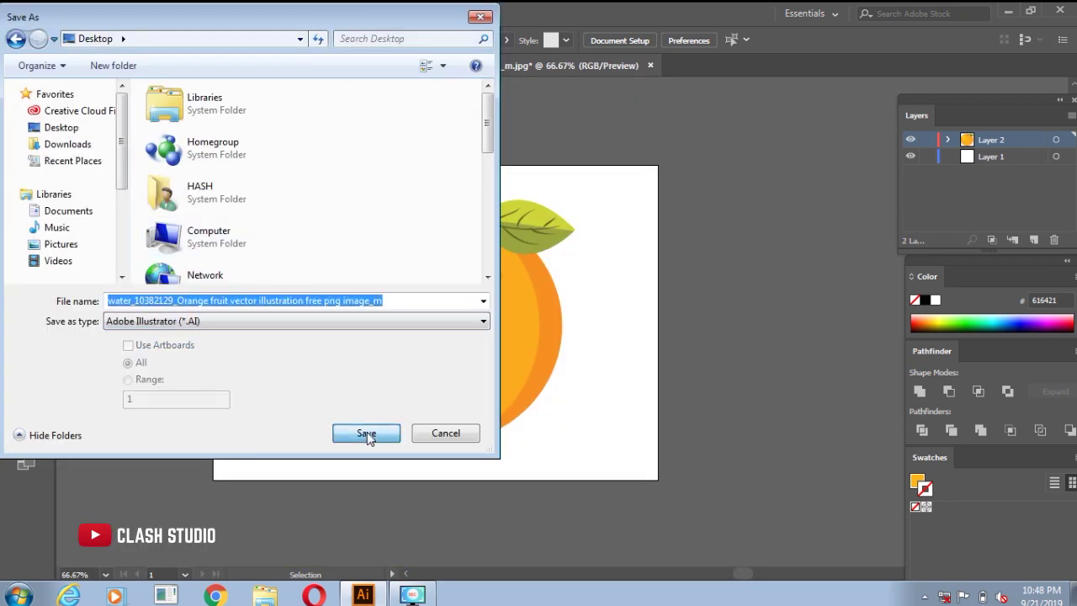
left_click(366, 433)
left_click(549, 510)
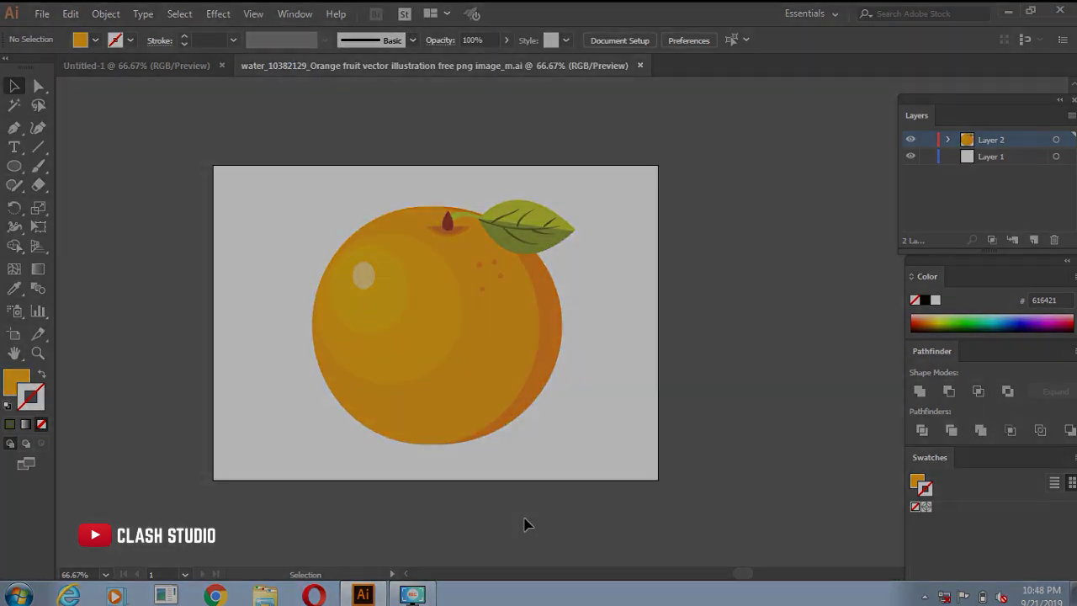